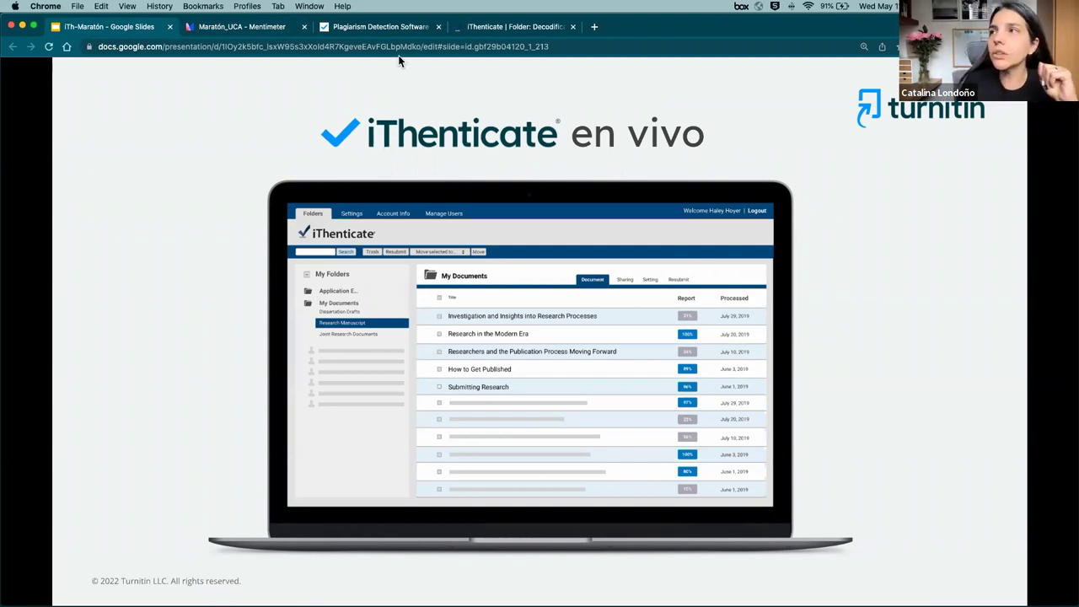
# Switch to iThenticate and show the Decodificando plagio folder with its seven scored documents
pyautogui.click(383, 27)
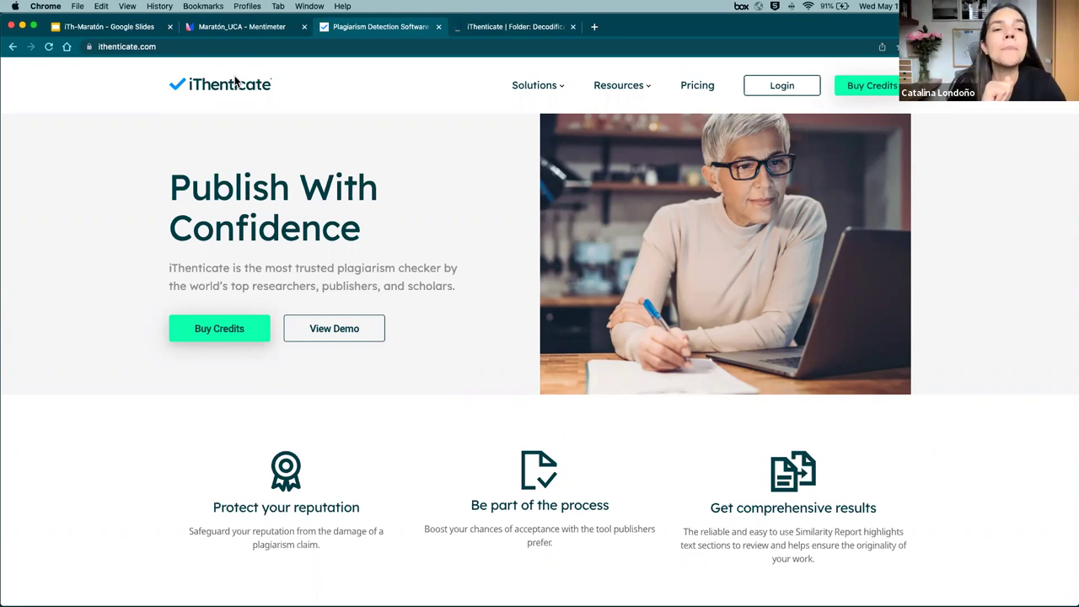
pyautogui.click(511, 27)
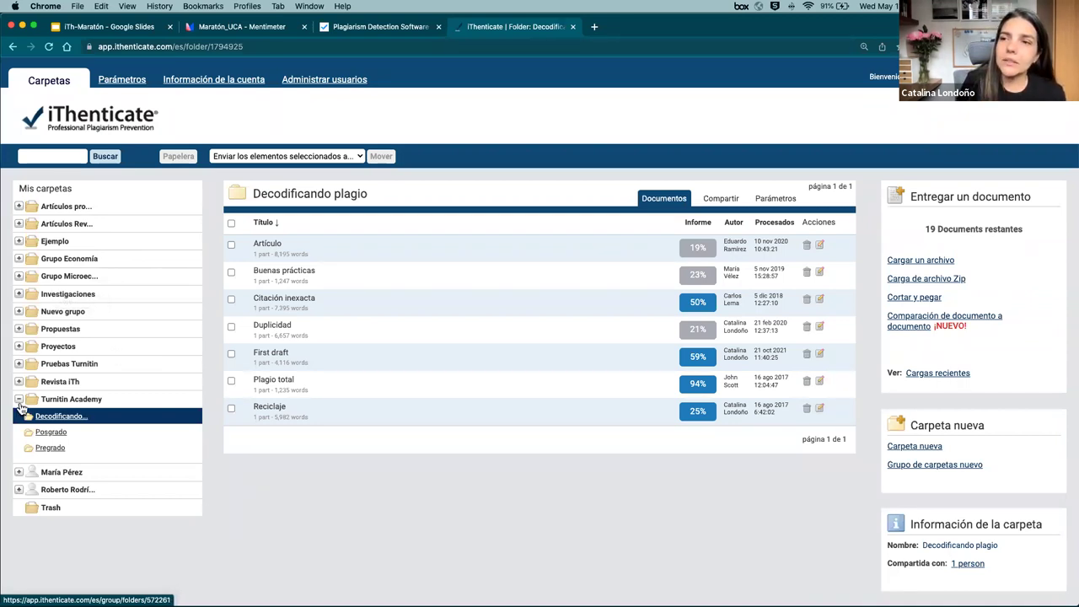
pyautogui.scroll(-2, 50, 405)
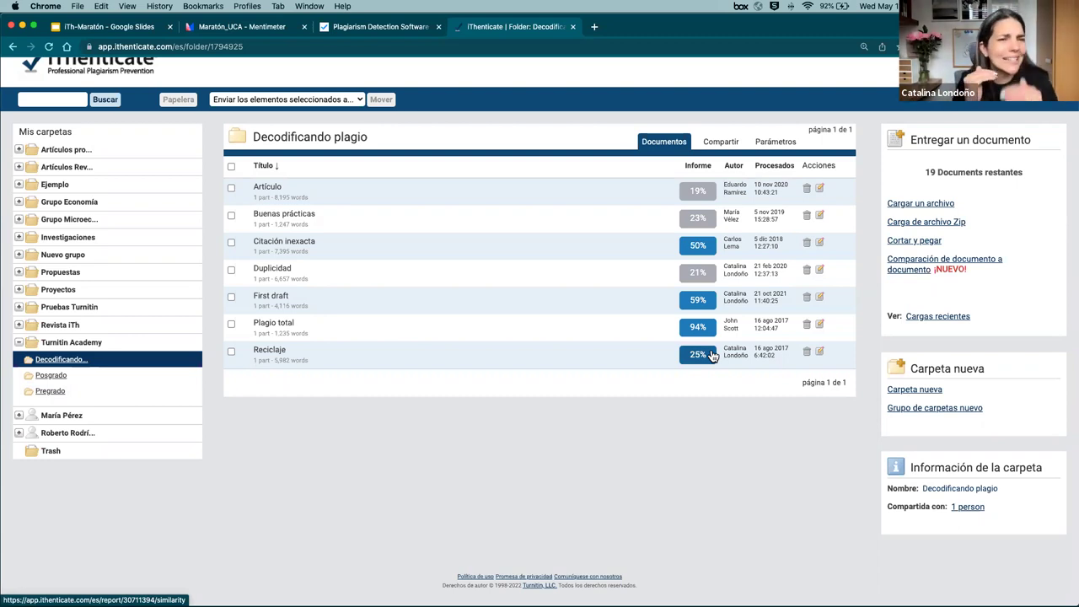
# Create a new folder group named 'UCA' under My Folders
pyautogui.click(931, 410)
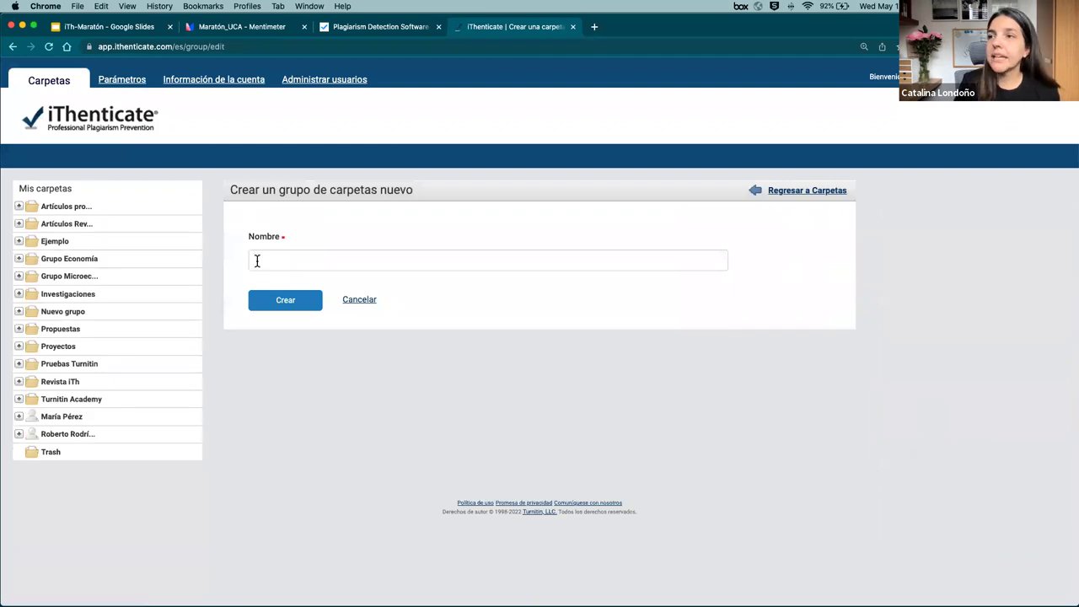
pyautogui.click(257, 261)
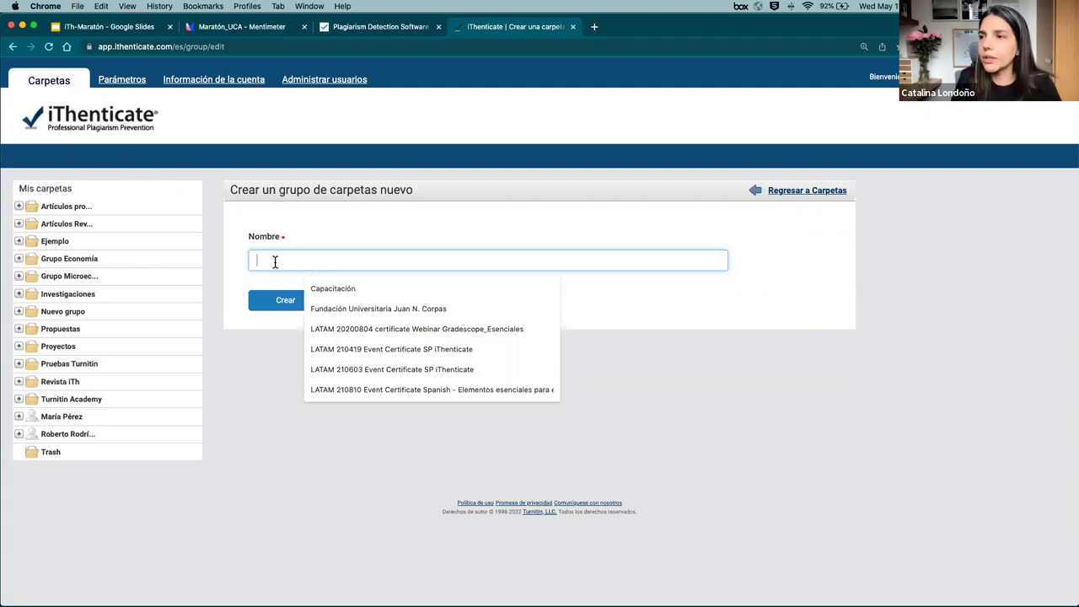
pyautogui.write('UCA')
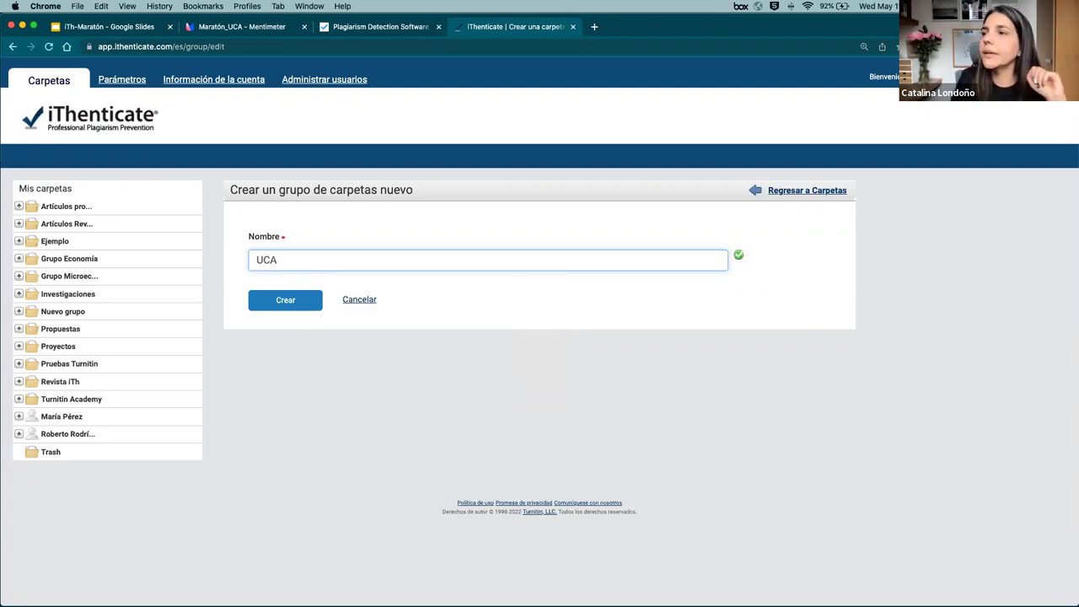
pyautogui.click(285, 312)
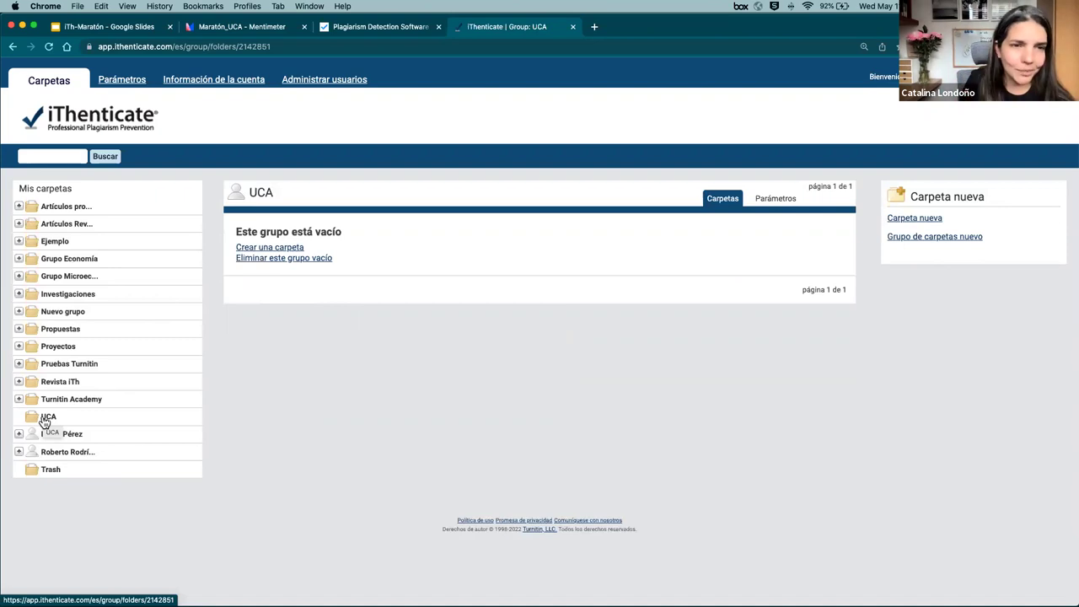
# Create a folder named 'Maratón' in the UCA group, fixing the capital-A typo
pyautogui.click(269, 250)
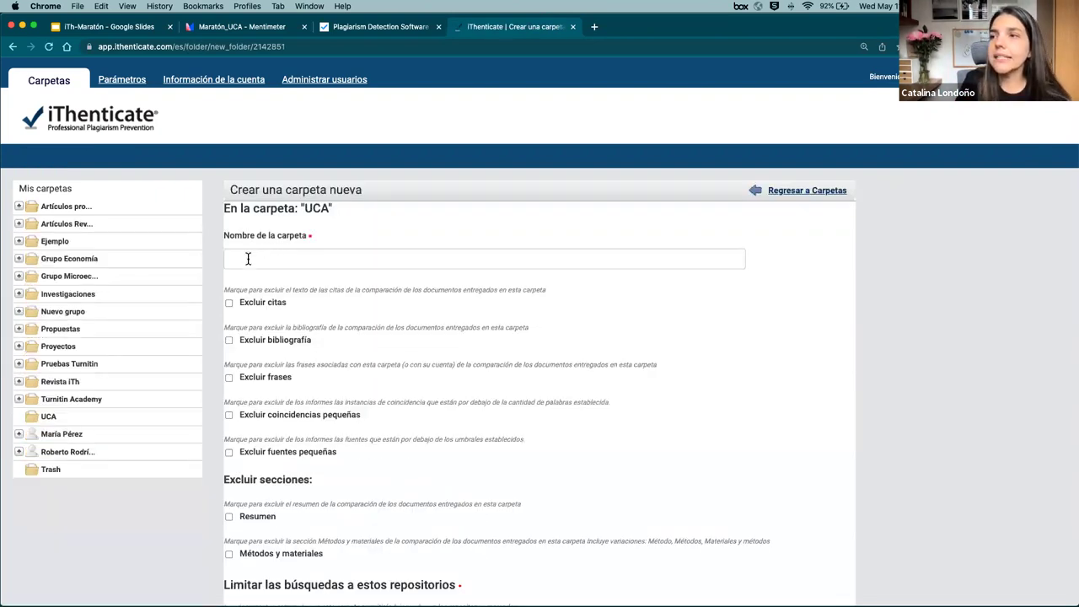
pyautogui.click(248, 259)
pyautogui.write('MAratón')
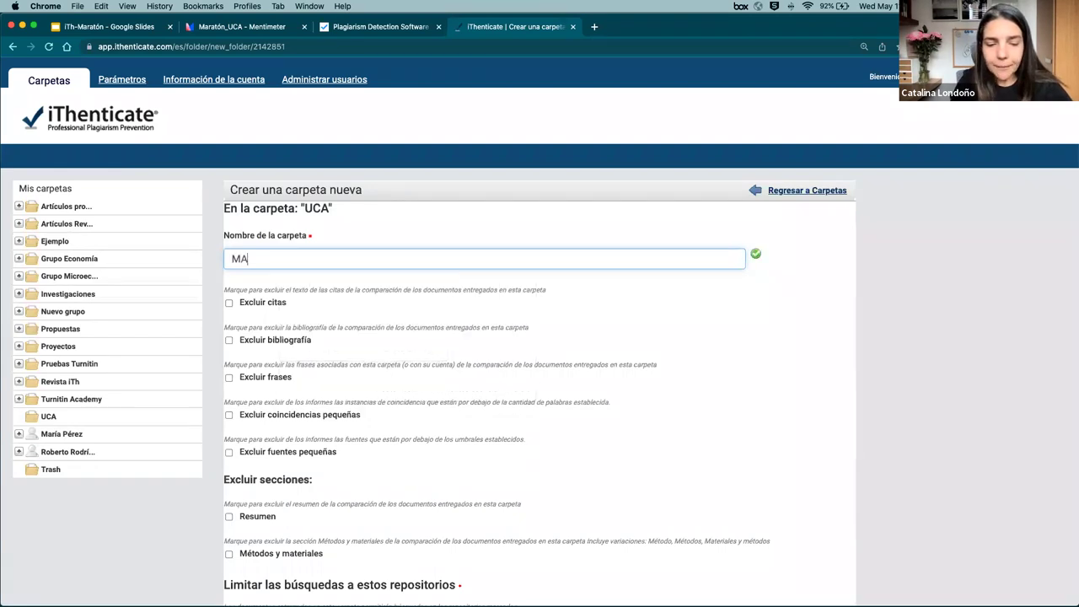
pyautogui.press('Left')
pyautogui.press('Left')
pyautogui.press('Left')
pyautogui.press('Left')
pyautogui.press('Left')
pyautogui.press('BackSpace')
pyautogui.write('a')
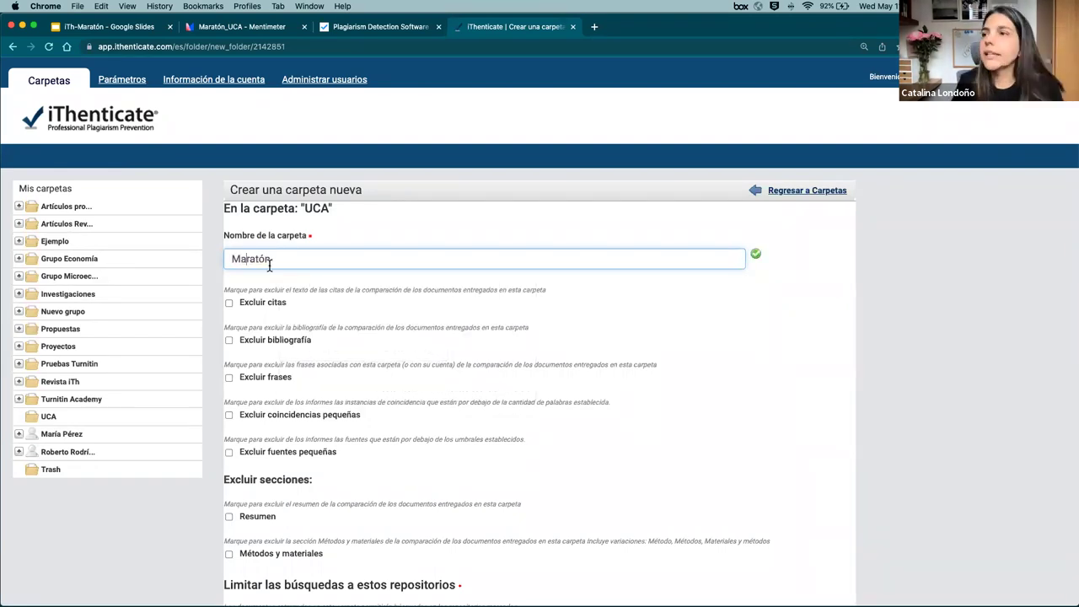
pyautogui.scroll(-3, 317, 295)
pyautogui.scroll(-3, 253, 228)
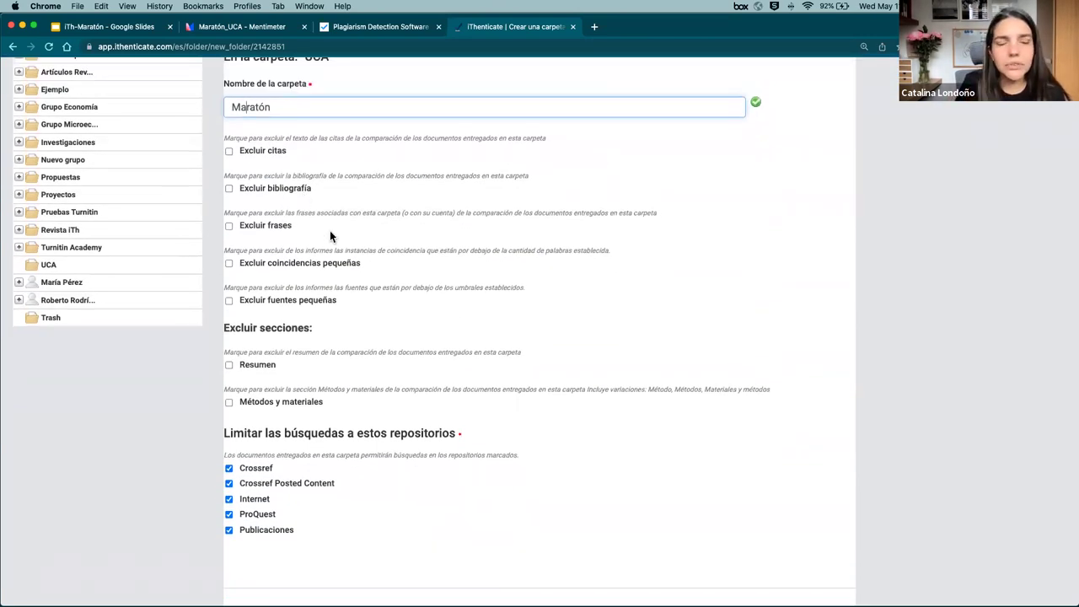
pyautogui.scroll(1, 329, 314)
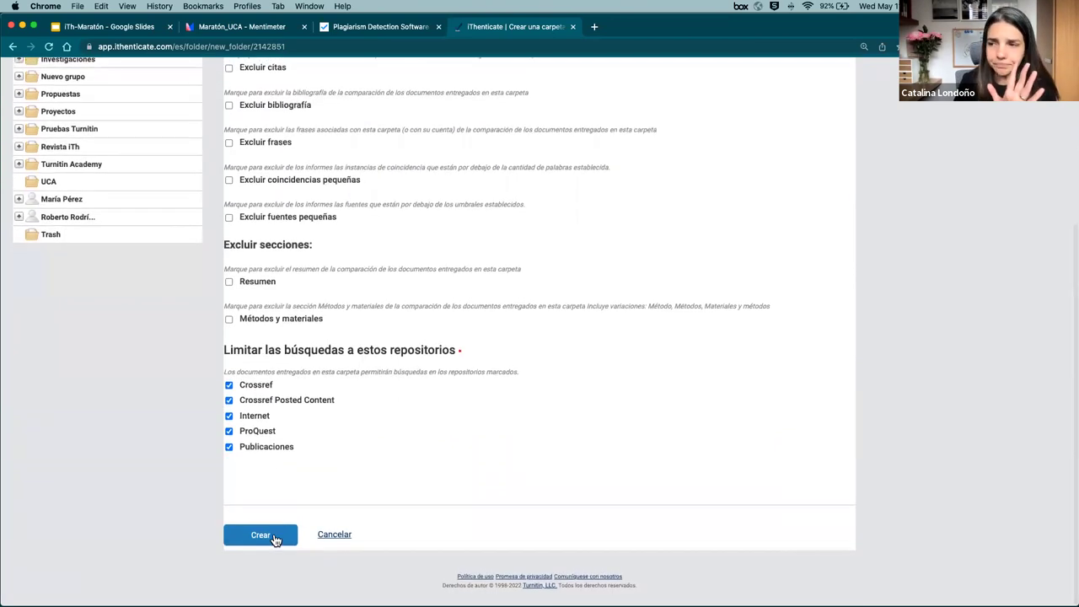
pyautogui.click(249, 537)
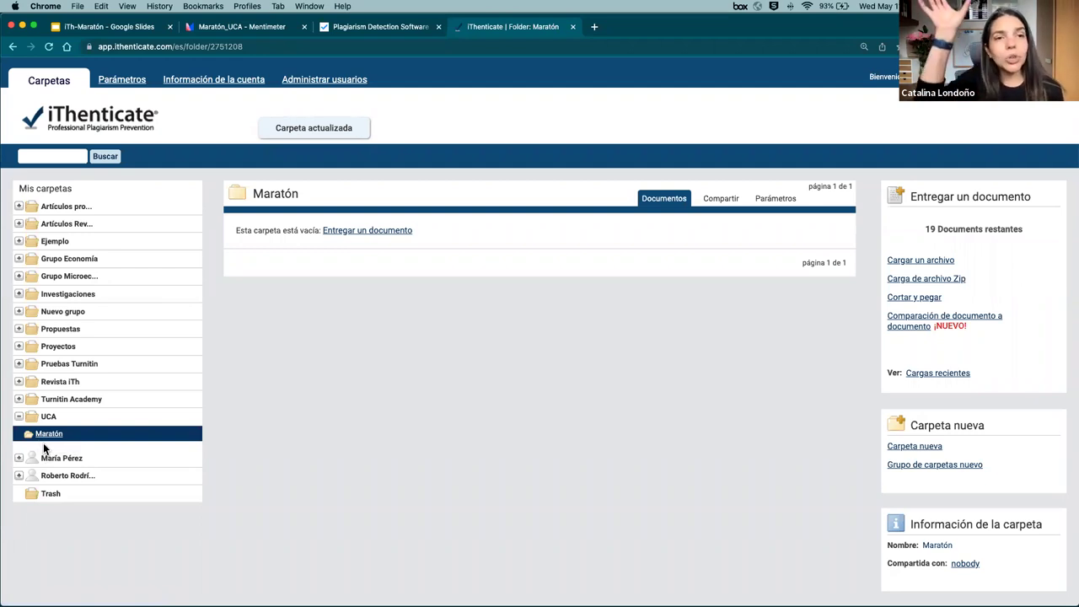
# Open the single-file upload form for the UCA - Maratón folder
pyautogui.click(916, 264)
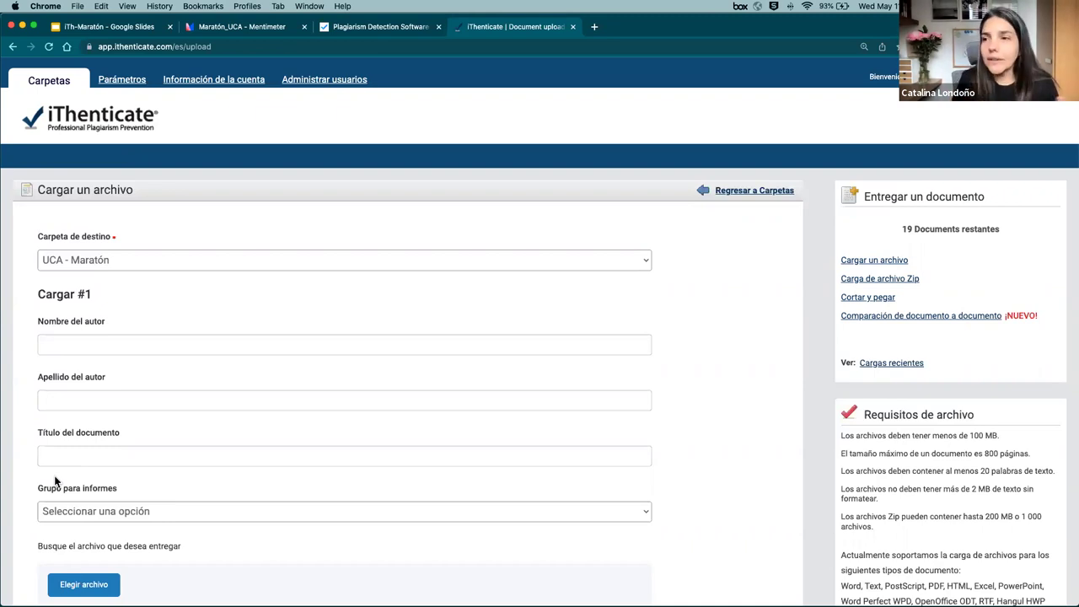
# Enter the author's first and last name and the title 'Maratón de integridad académica'
pyautogui.click(84, 346)
pyautogui.write('Catalina')
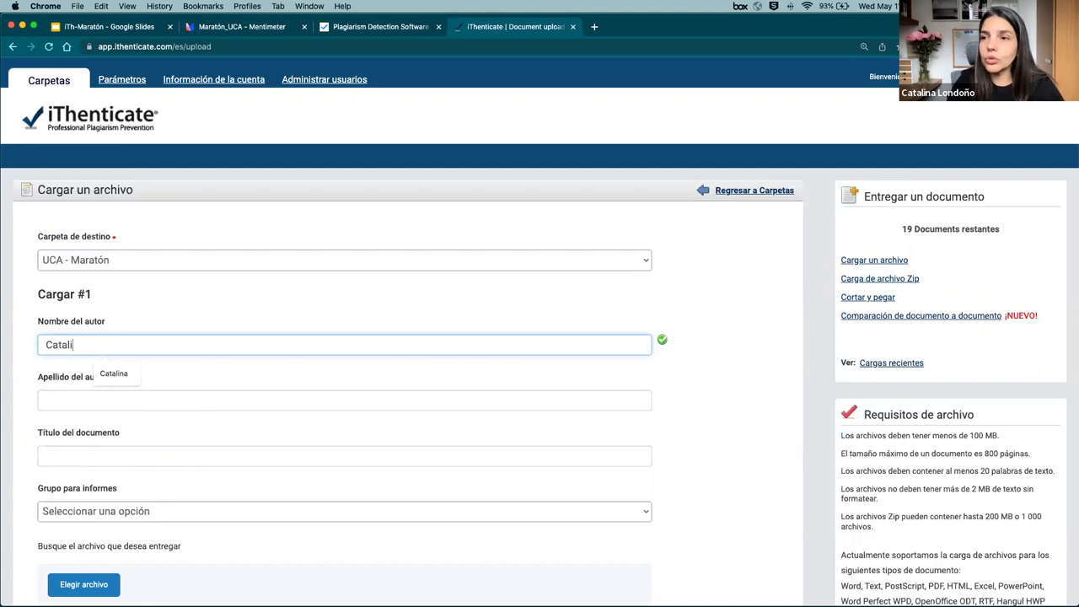
pyautogui.click(59, 408)
pyautogui.write('Londoño')
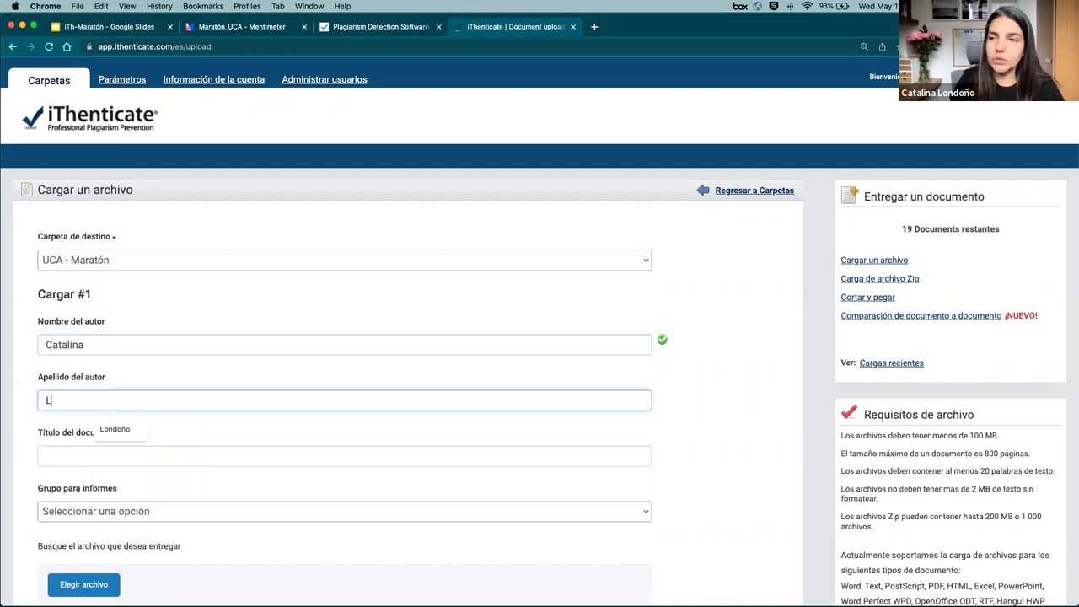
pyautogui.click(61, 461)
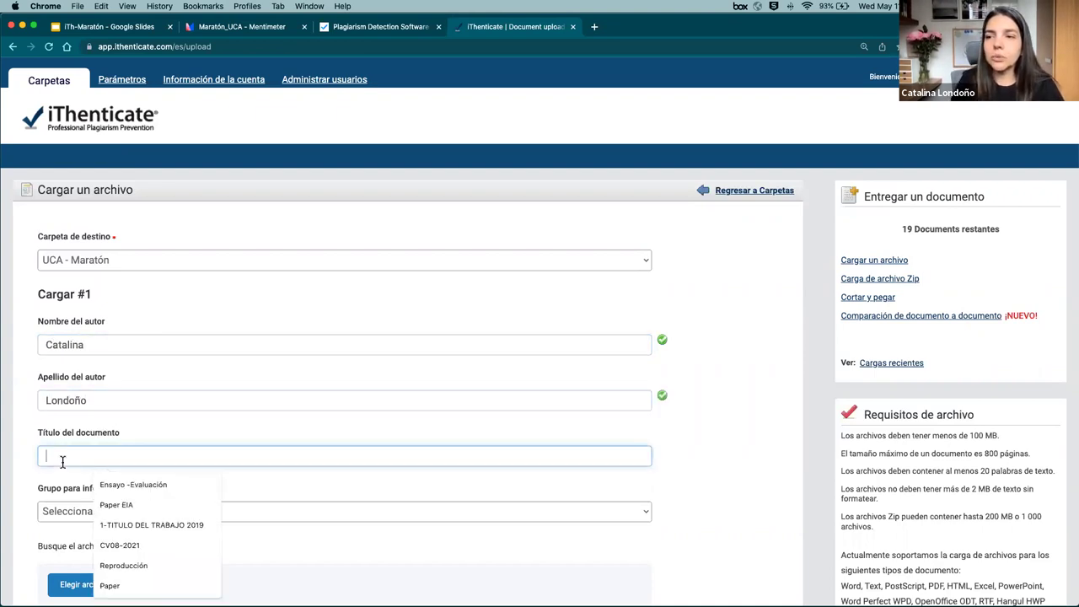
pyautogui.write('Maratón ')
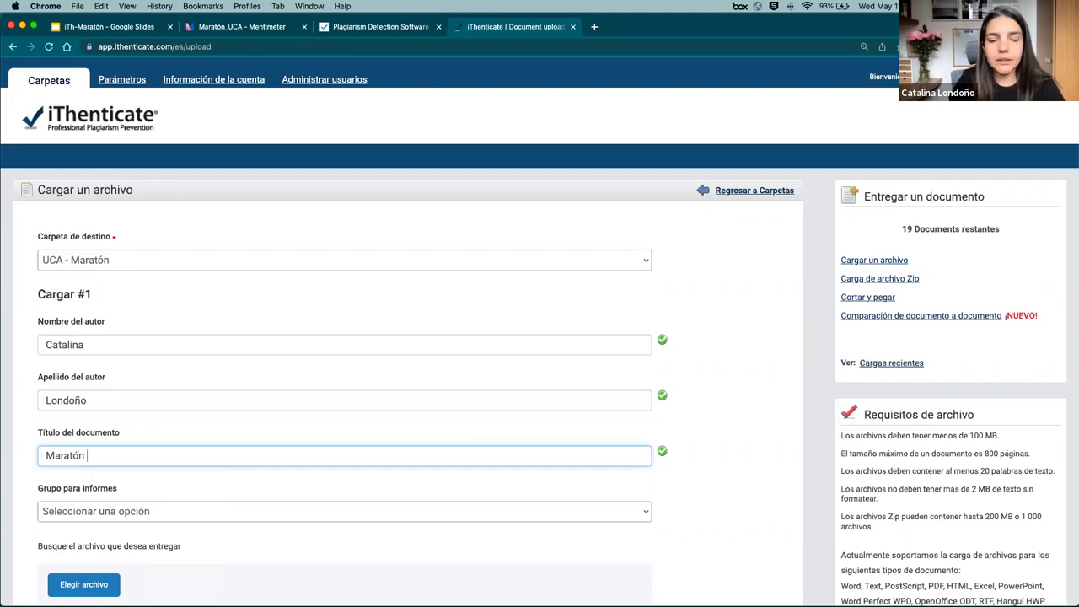
pyautogui.write('de integridad acad')
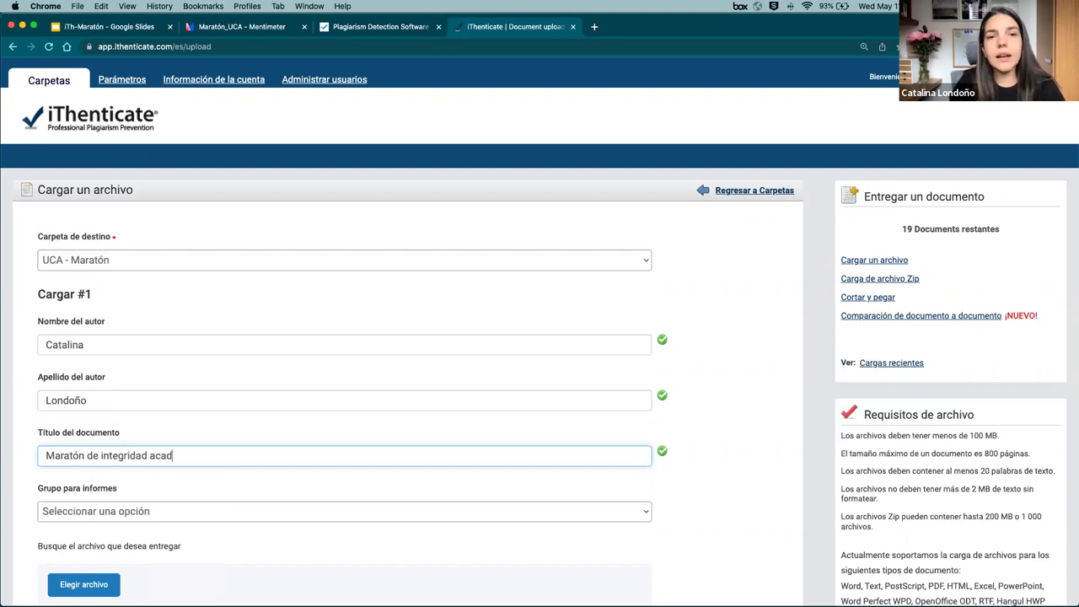
pyautogui.write('émica')
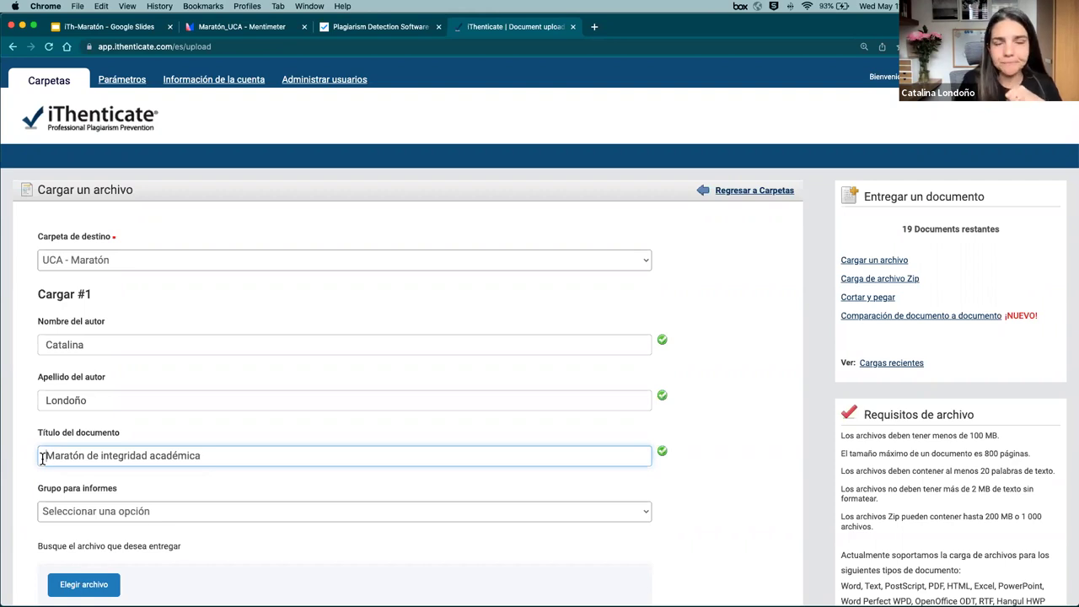
# Set the reporting group to LATAM Team and bring up the file chooser
pyautogui.click(86, 511)
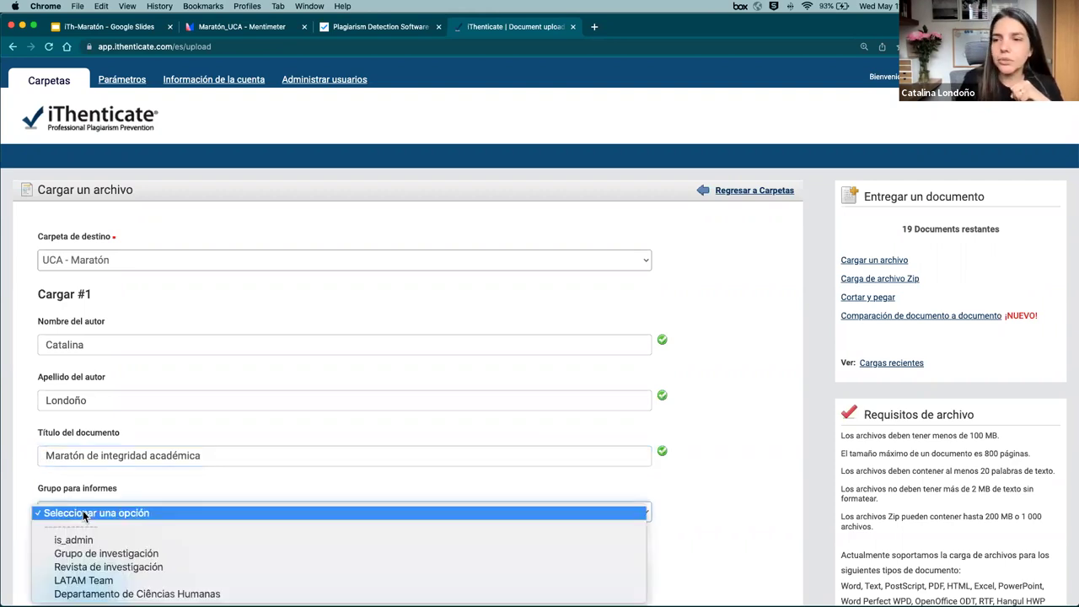
pyautogui.click(85, 580)
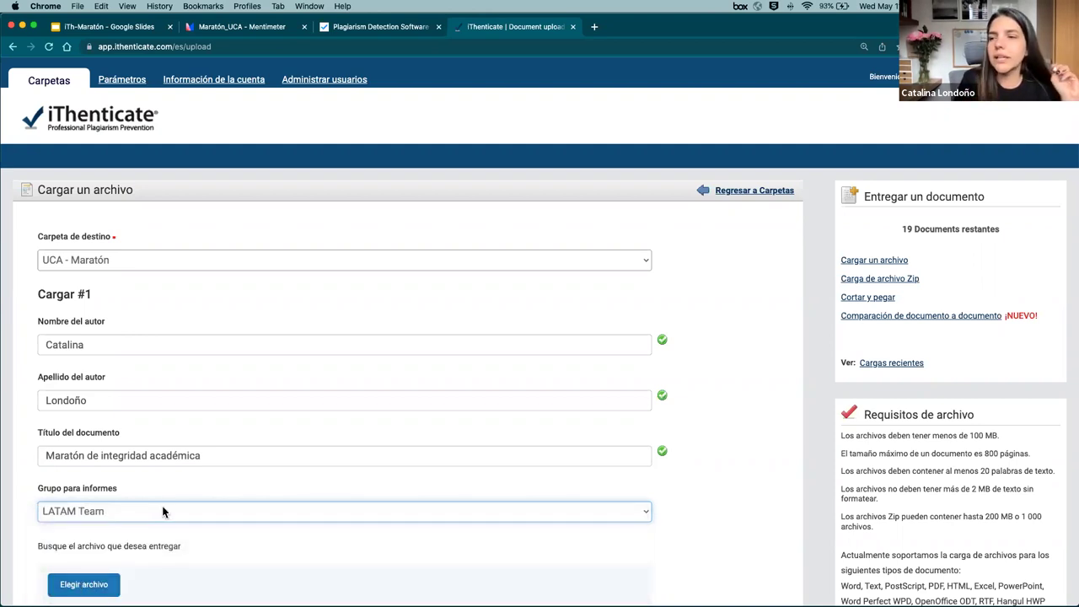
pyautogui.scroll(-3, 118, 537)
pyautogui.click(86, 487)
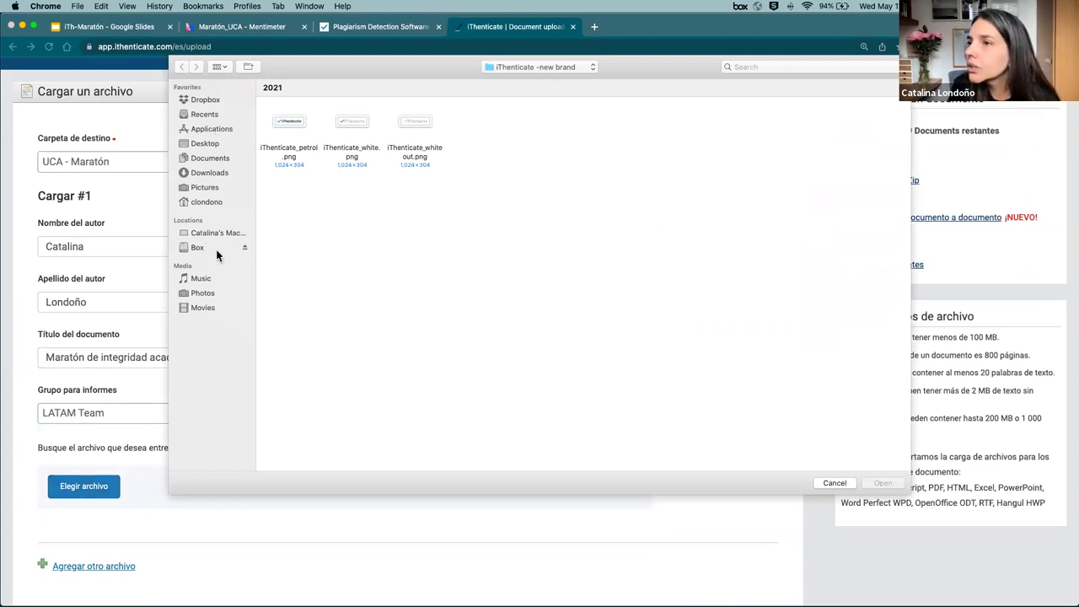
# Attach Valoración_ProyectoFinal from Desktop > Capacitaciones > Documentos tipo, using list view
pyautogui.click(204, 144)
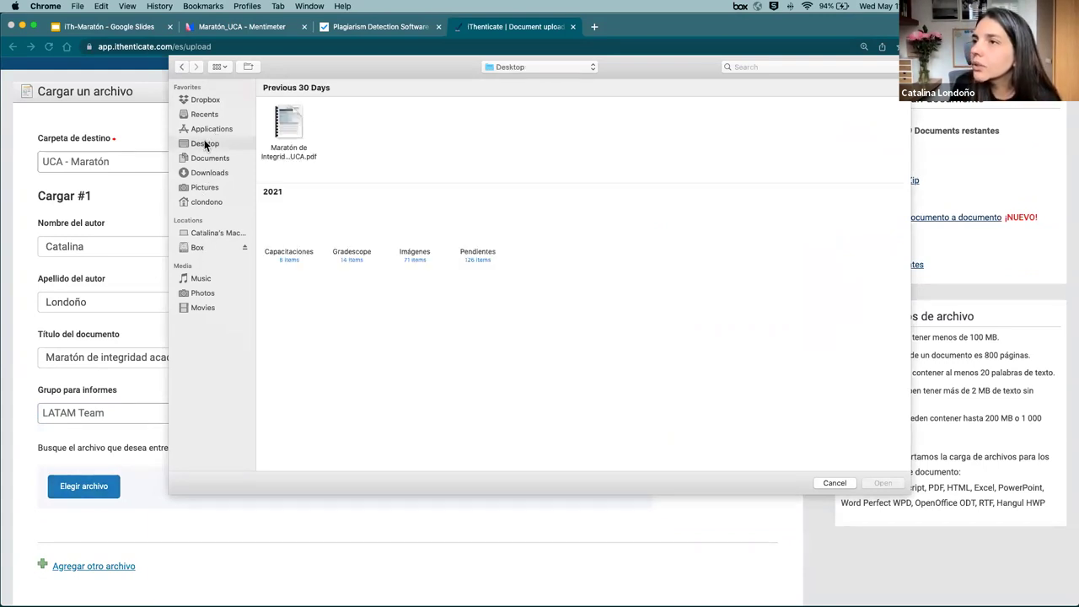
pyautogui.doubleClick(290, 232)
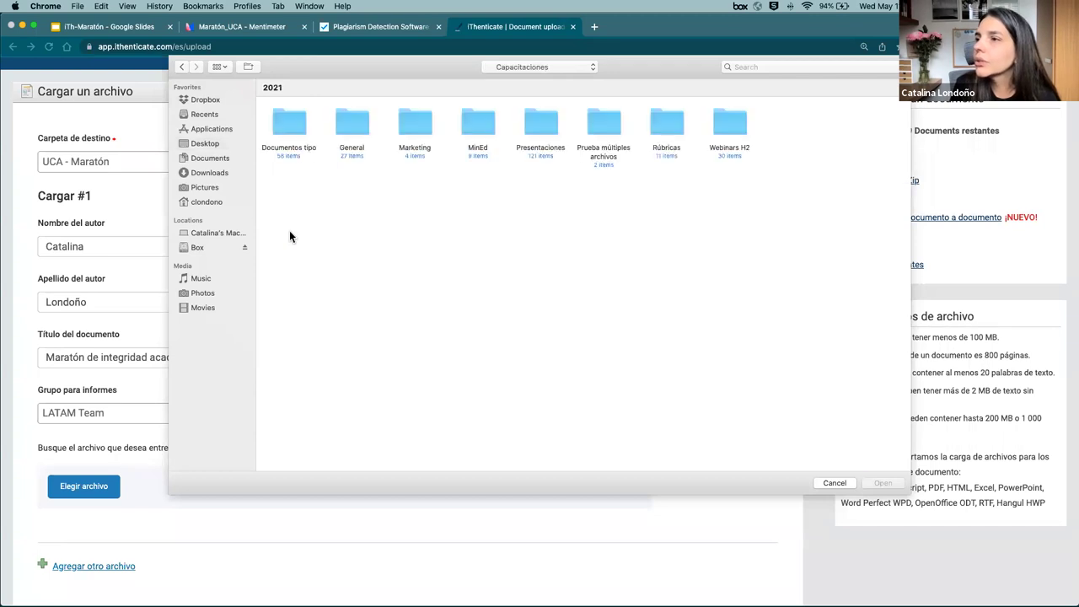
pyautogui.doubleClick(297, 134)
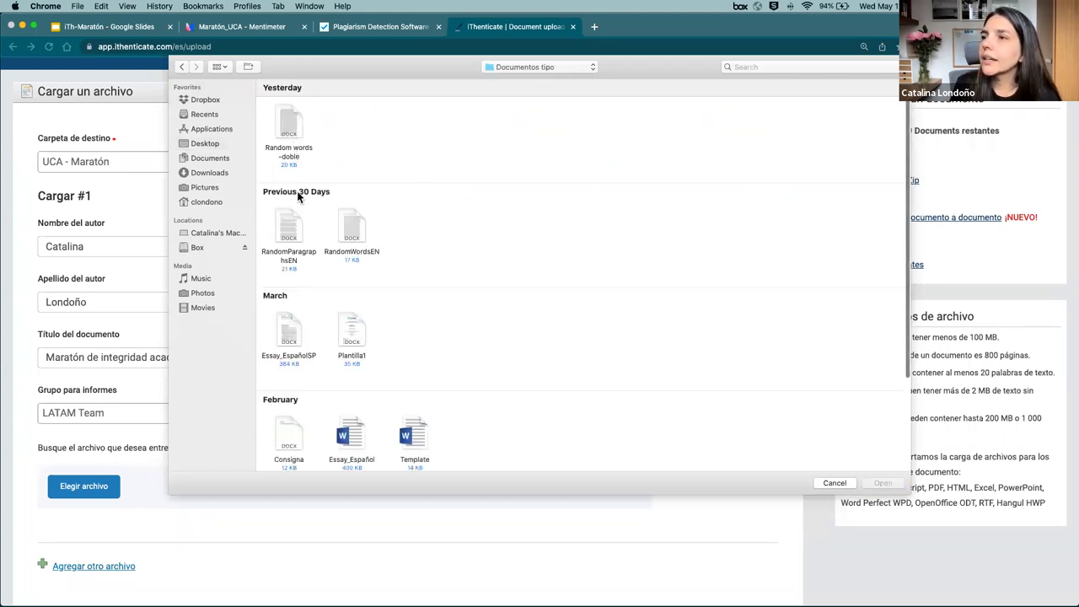
pyautogui.scroll(-2, 306, 293)
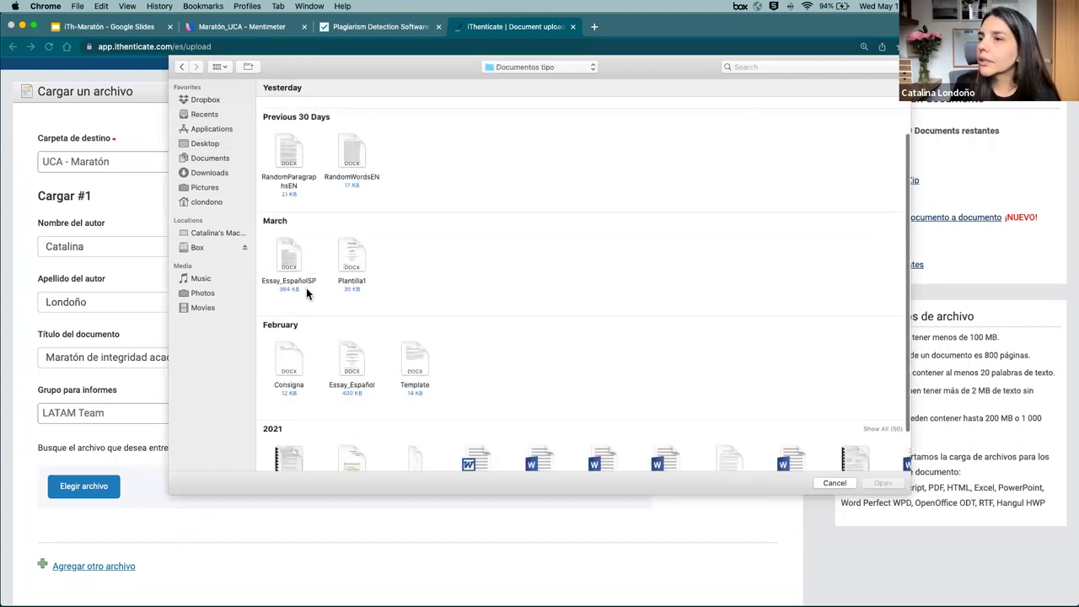
pyautogui.click(221, 66)
pyautogui.click(226, 118)
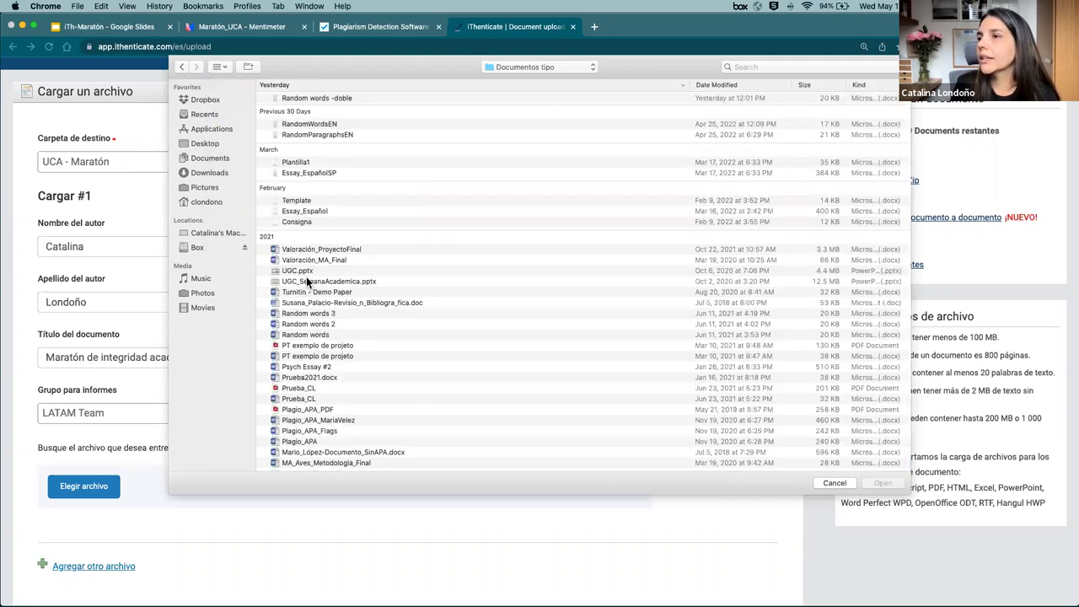
pyautogui.scroll(-2, 309, 357)
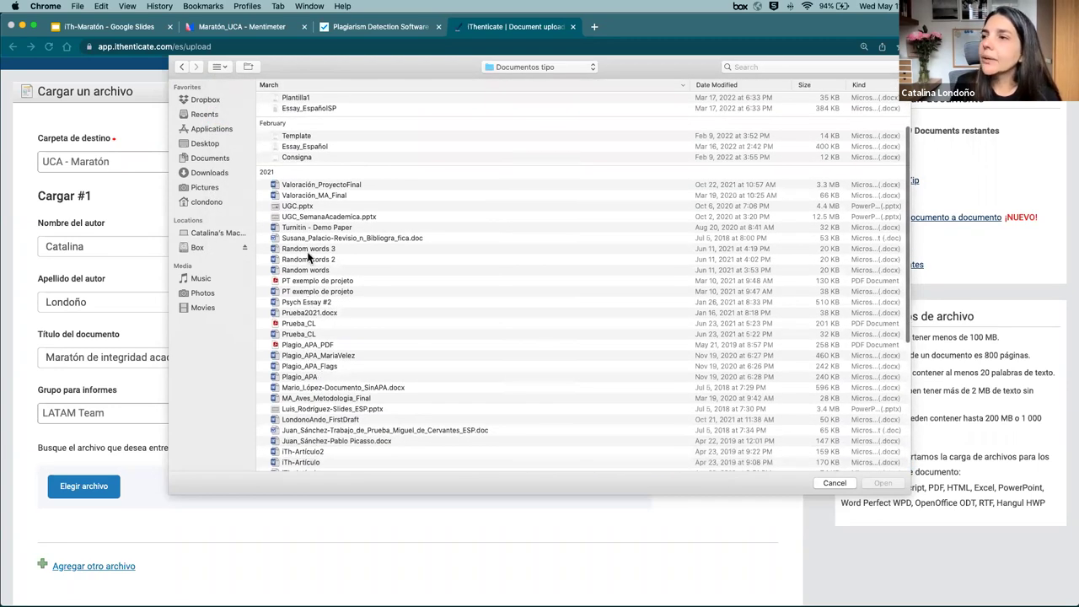
pyautogui.click(308, 184)
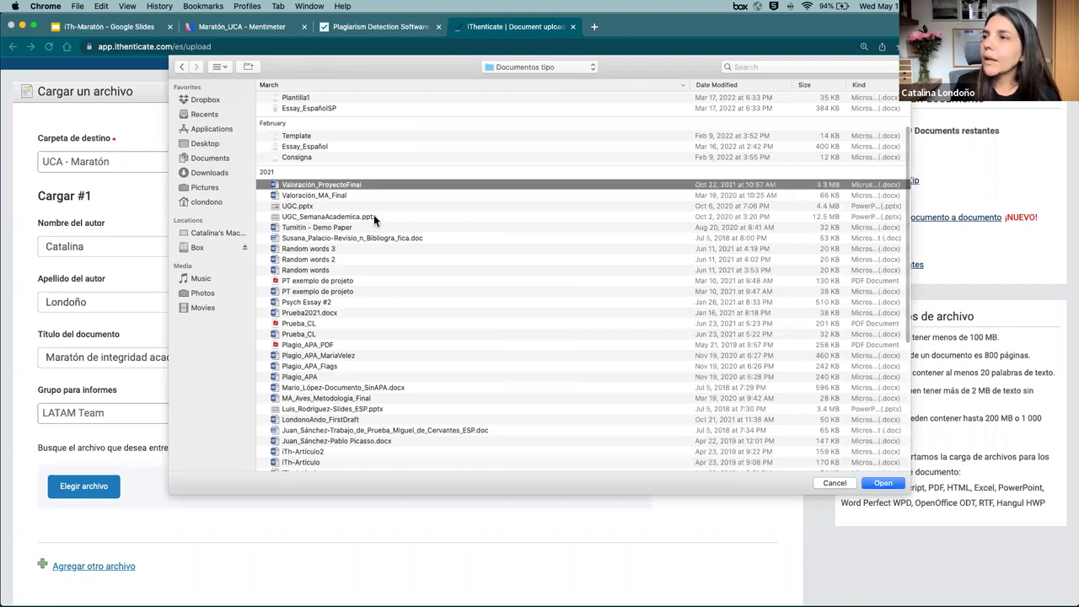
pyautogui.click(882, 483)
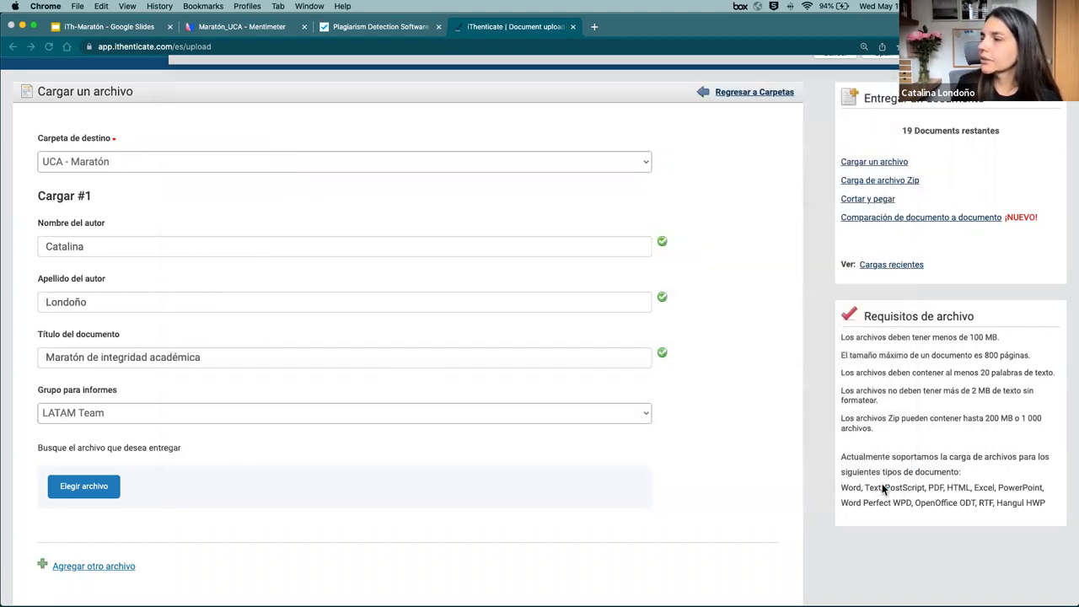
# Submit Valoración_ProyectoFinal.docx for upload to the UCA - Maratón folder
pyautogui.scroll(-3, 301, 512)
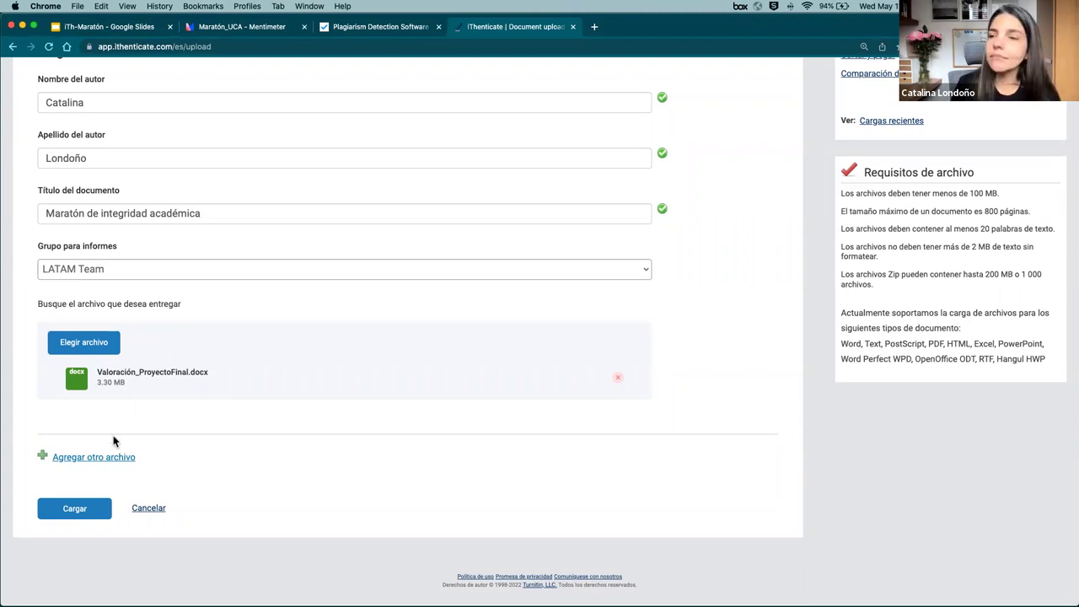
pyautogui.click(75, 509)
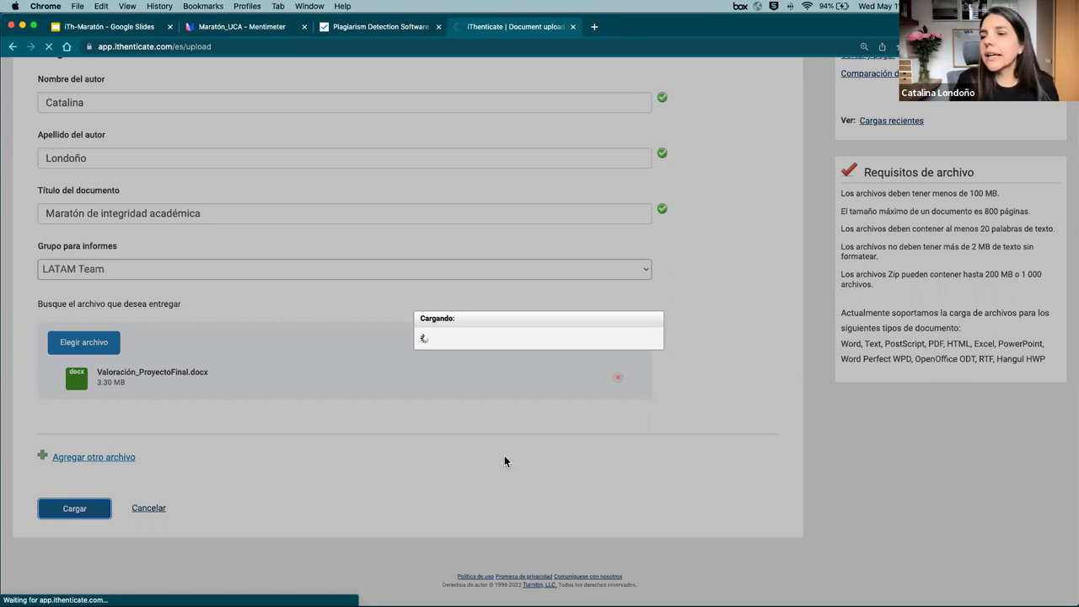
# Switch to the iTh-Maratón slides and advance to 'Caso #1: Un autor muy prolífero'
pyautogui.click(104, 30)
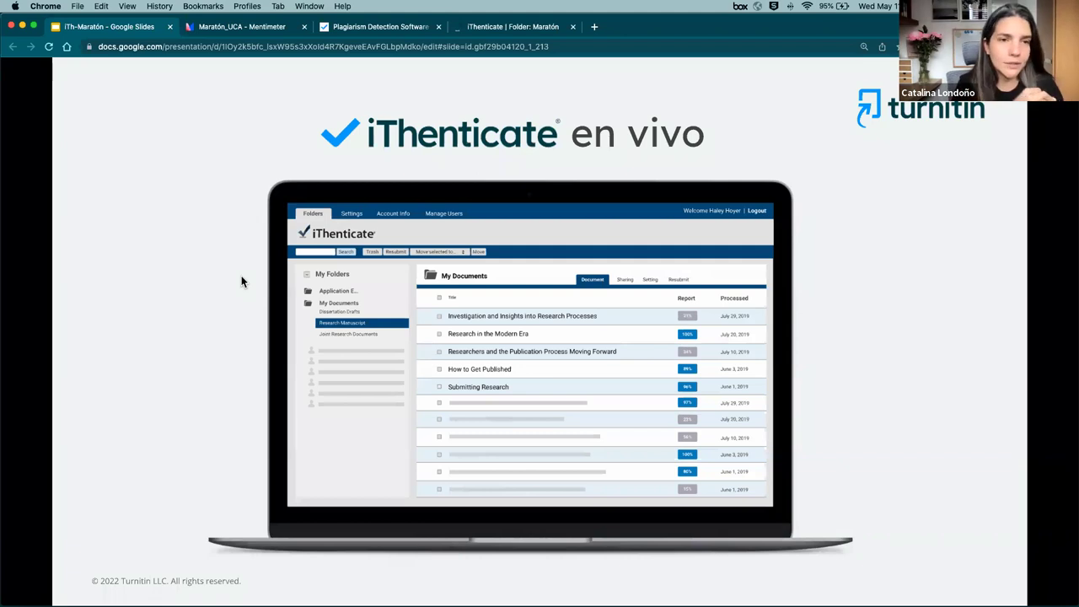
pyautogui.press('Right')
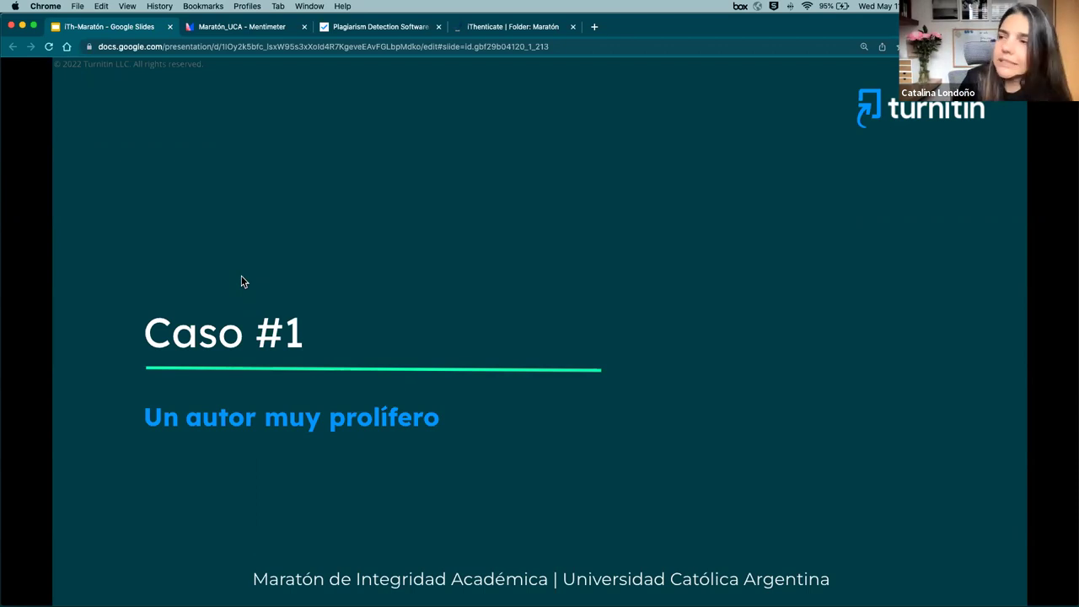
# Advance to the slide showing someone typing on a laptop
pyautogui.press('Right')
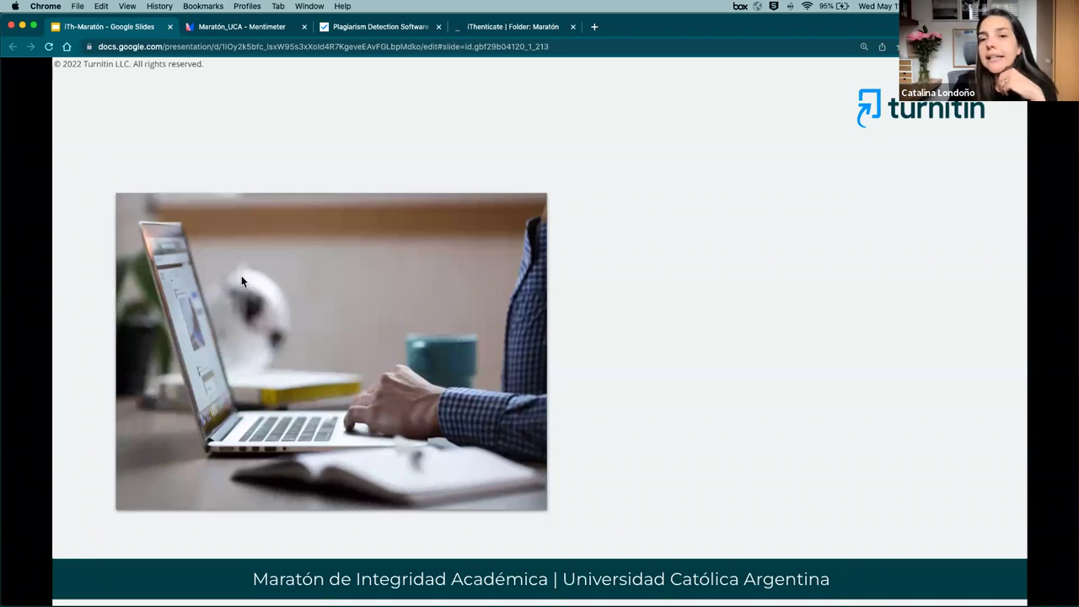
# Reveal the yellow sneakers, man-in-a-lab and paper-doll chain images beside the laptop photo
pyautogui.press('Right')
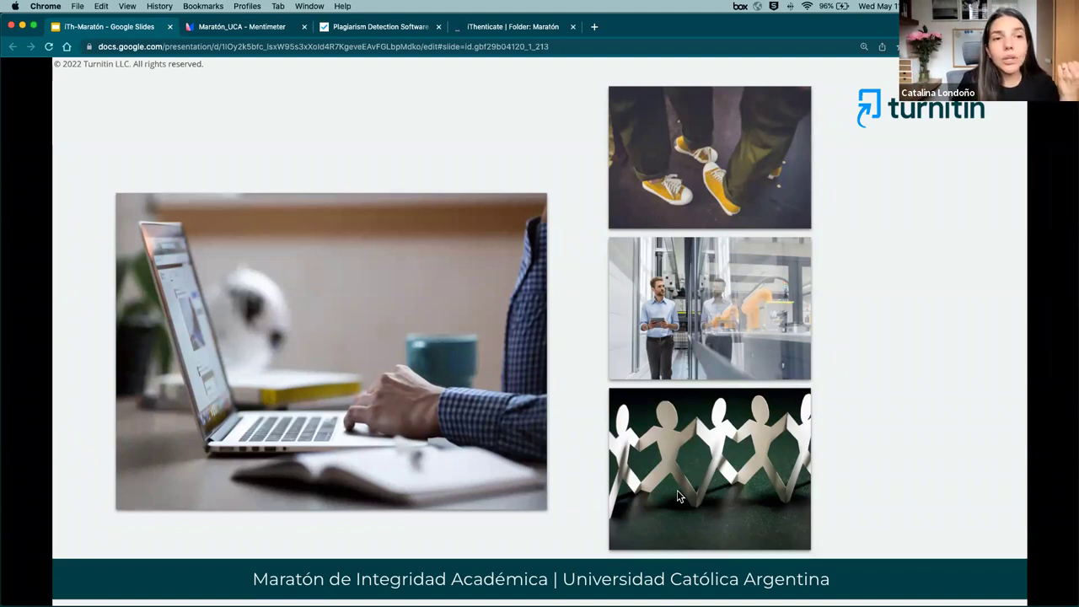
# Advance to the '3 Reproducción' scatter-chart slide showing frequency 6.3/10 and severity 7.5/10
pyautogui.press('Right')
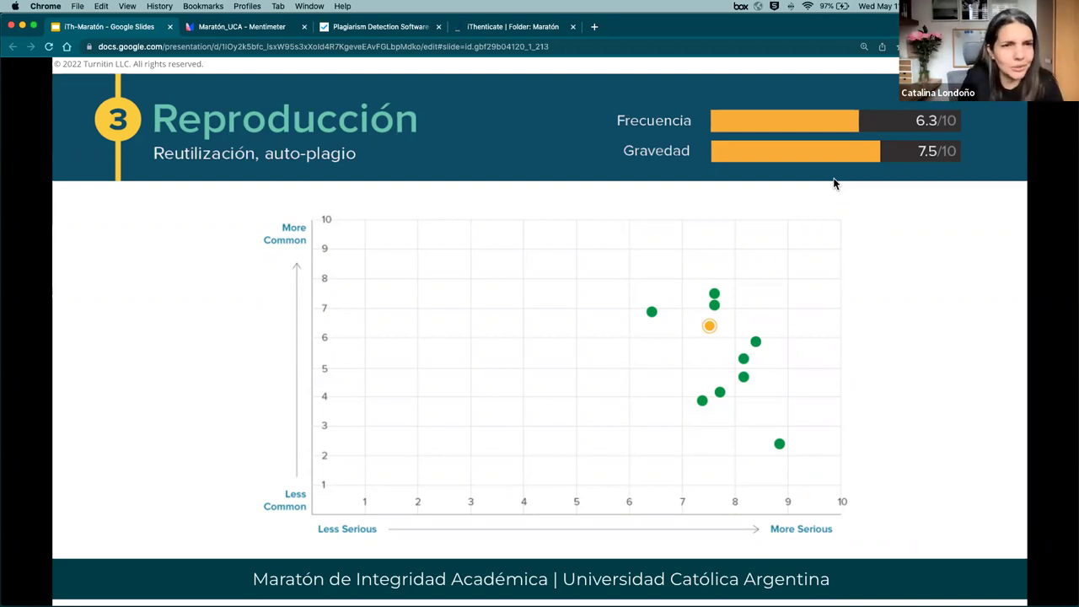
# Show the Investigación repetitiva and Repetición case slides, then move Mentimeter to the severity question
pyautogui.press('Right')
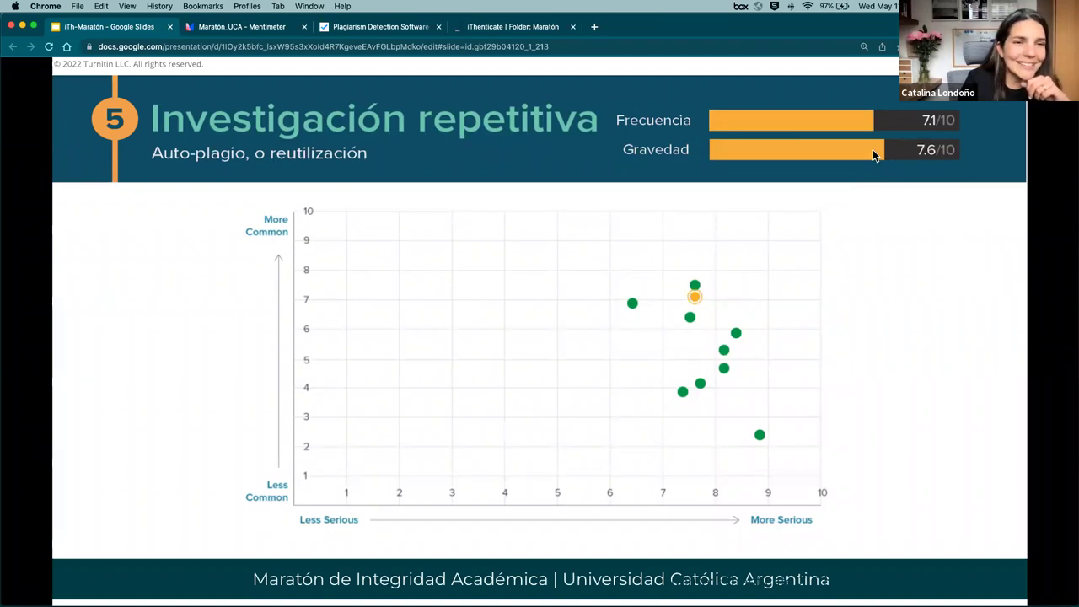
pyautogui.click(921, 171)
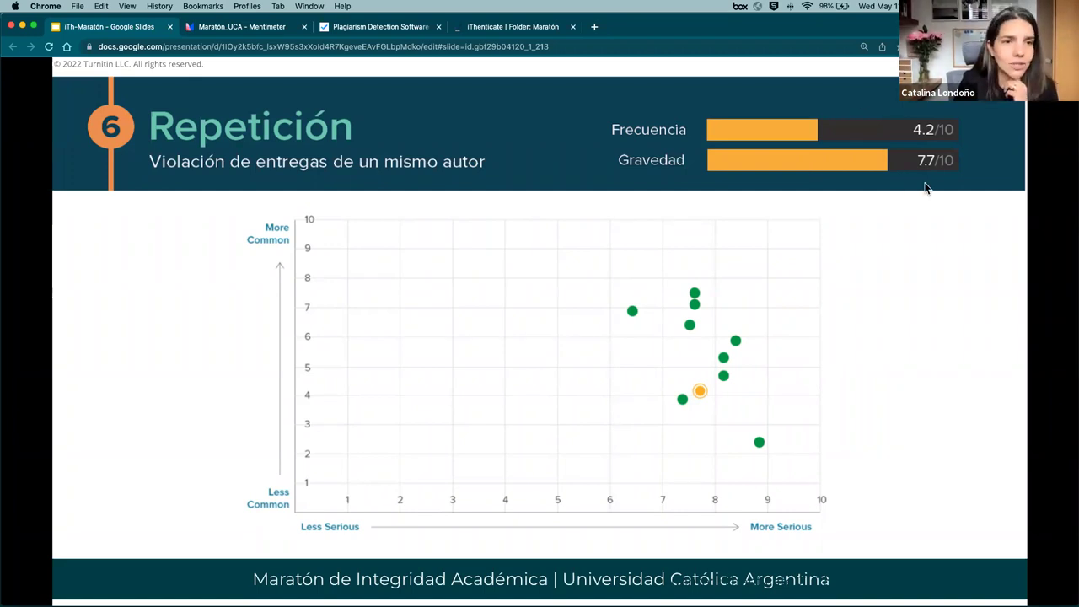
pyautogui.click(229, 29)
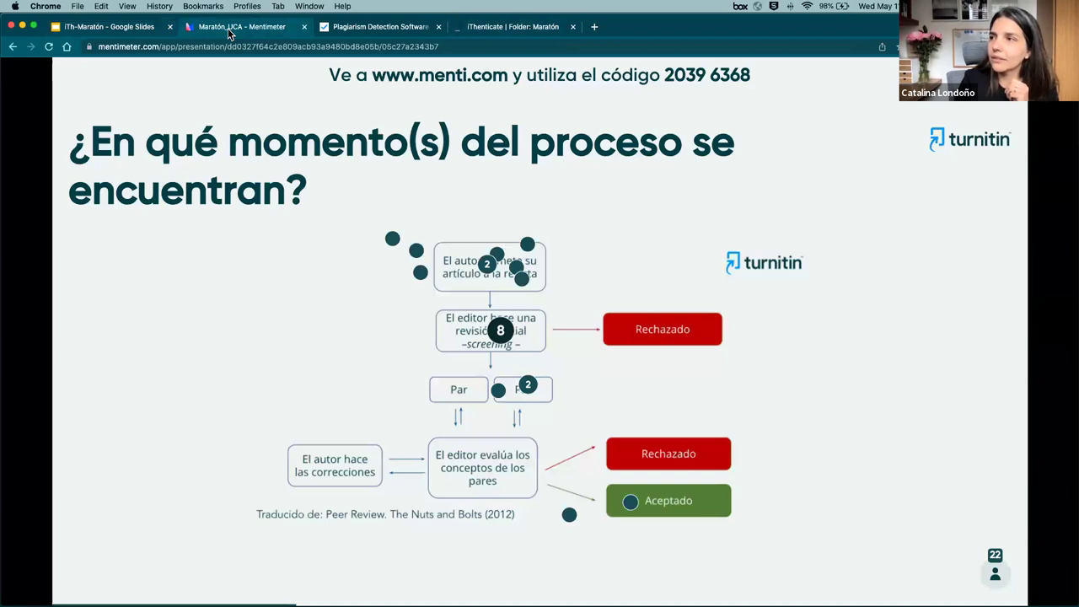
pyautogui.press('Right')
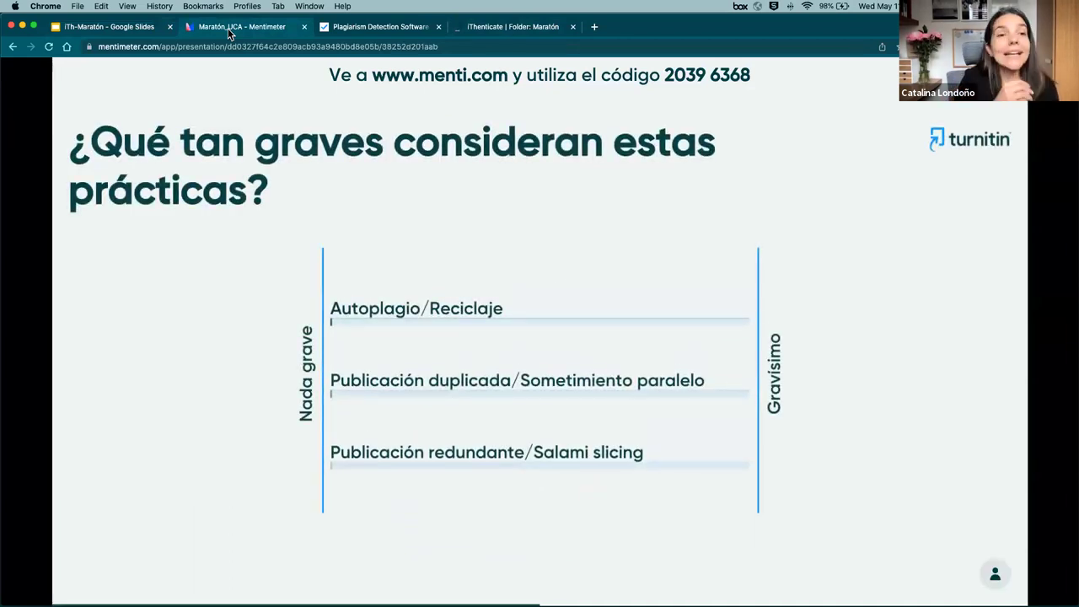
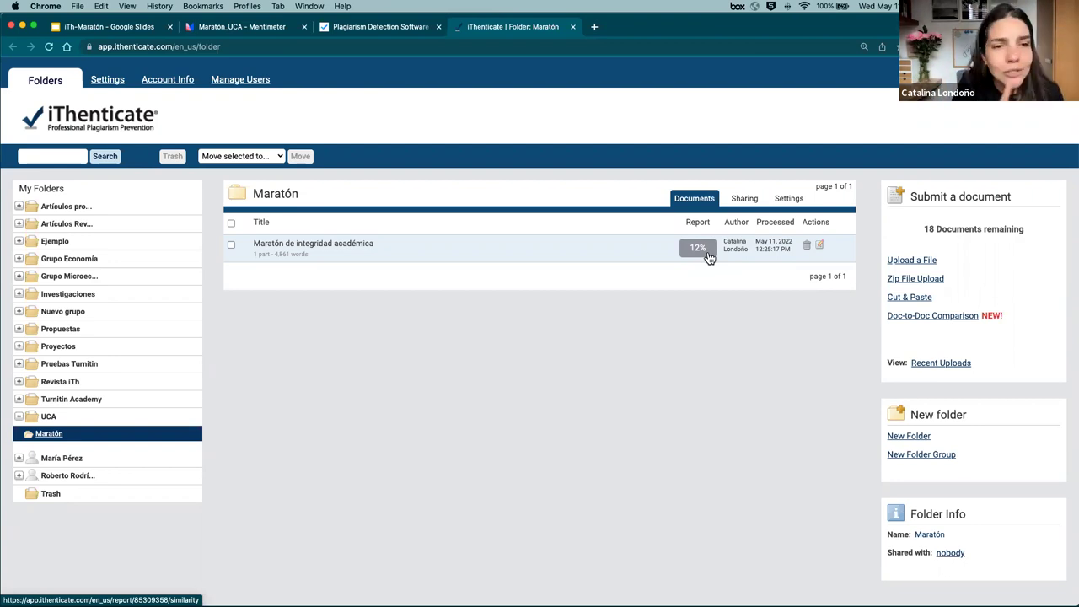
# Review and close the Maratón similarity report, then expand Turnitin Academy to reach Decodificando plagio
pyautogui.click(708, 253)
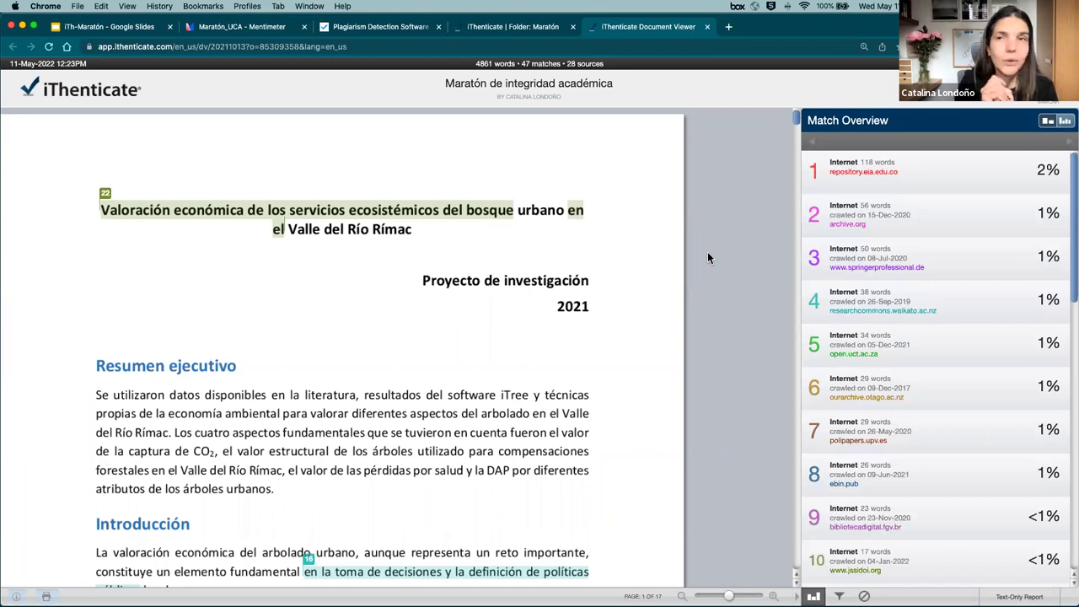
pyautogui.click(707, 28)
pyautogui.click(19, 399)
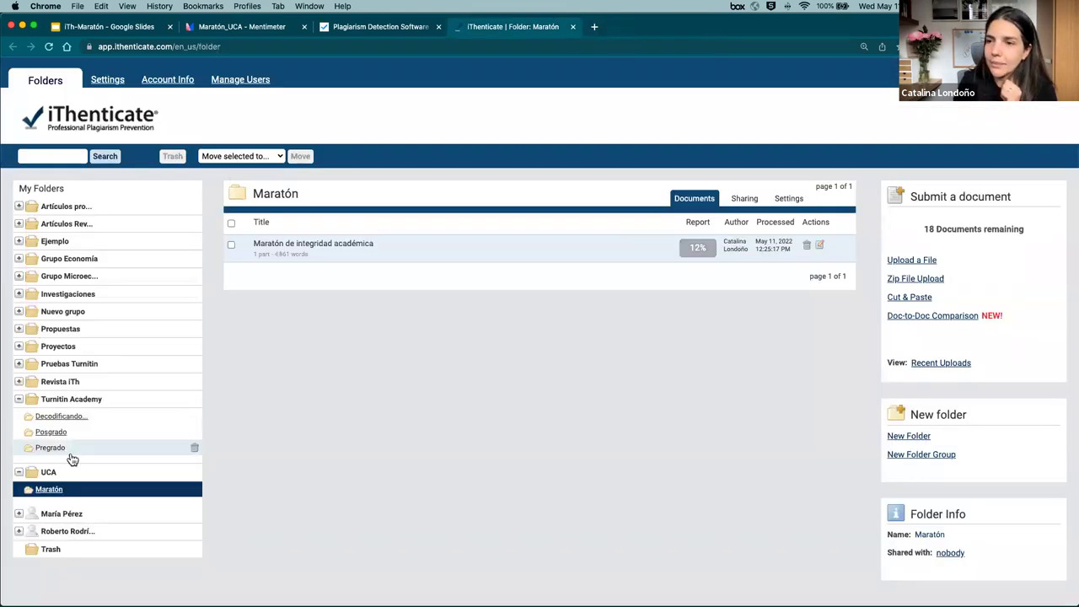
pyautogui.scroll(-1, 72, 459)
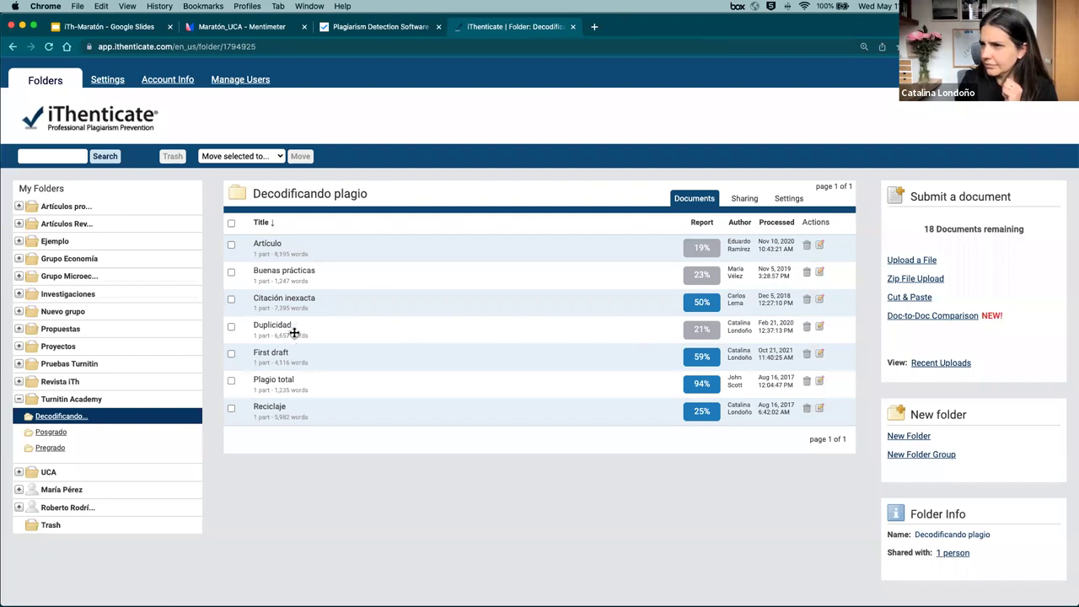
# Open Duplicidad's 21% similarity report and scroll through its highlighted matched passages
pyautogui.click(703, 333)
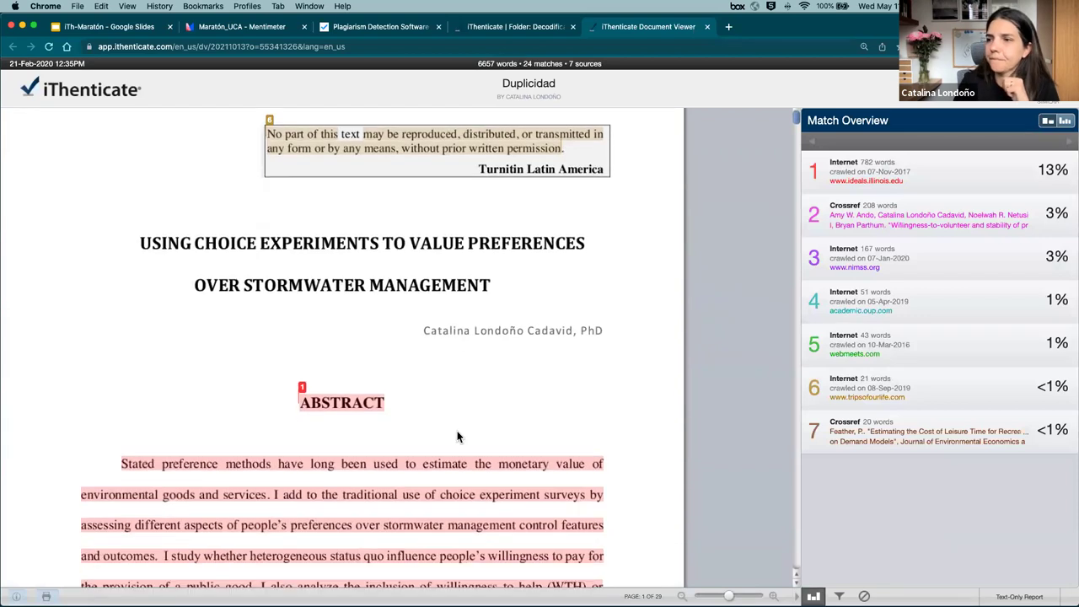
pyautogui.scroll(-5, 458, 436)
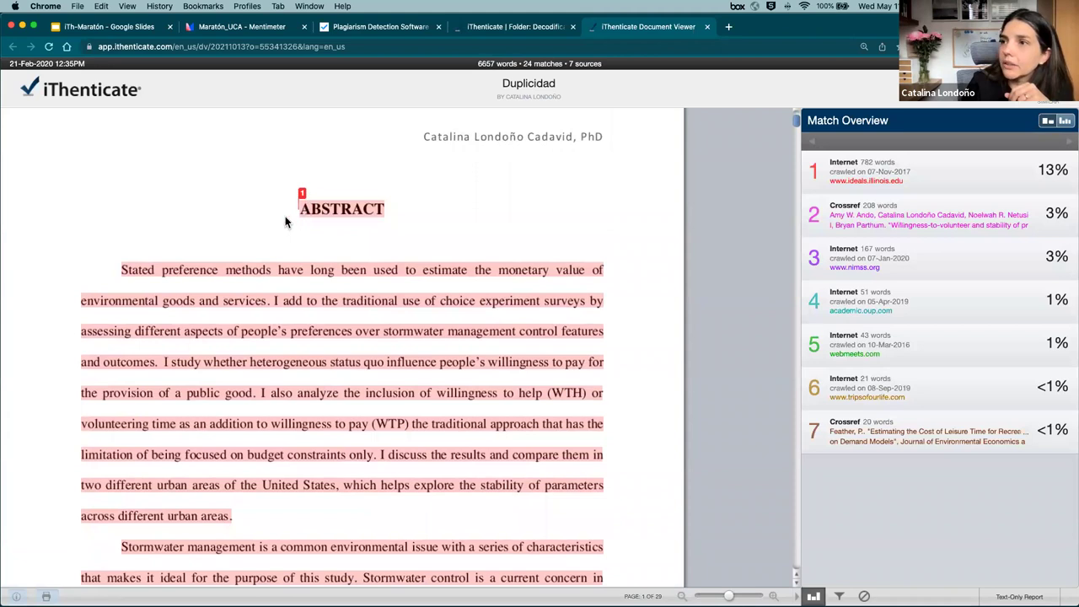
pyautogui.scroll(-10, 164, 444)
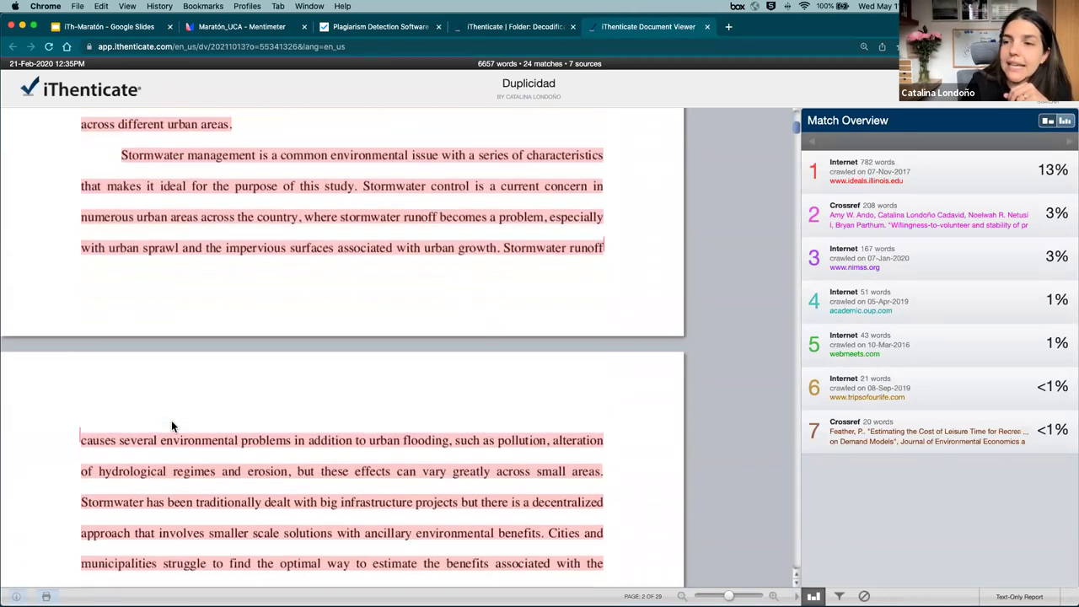
pyautogui.scroll(-10, 141, 395)
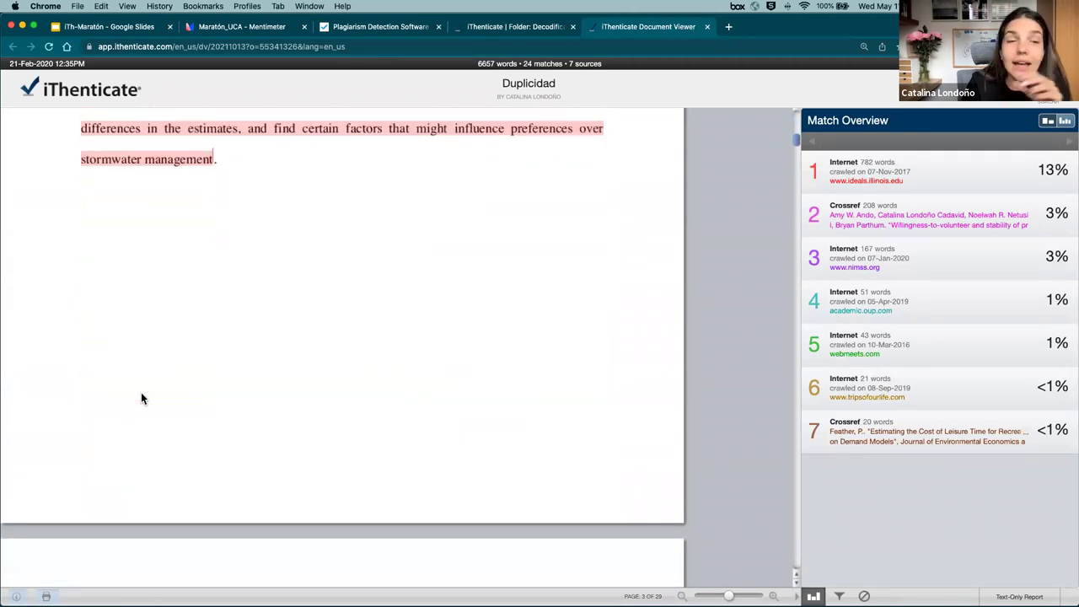
pyautogui.scroll(5, 141, 398)
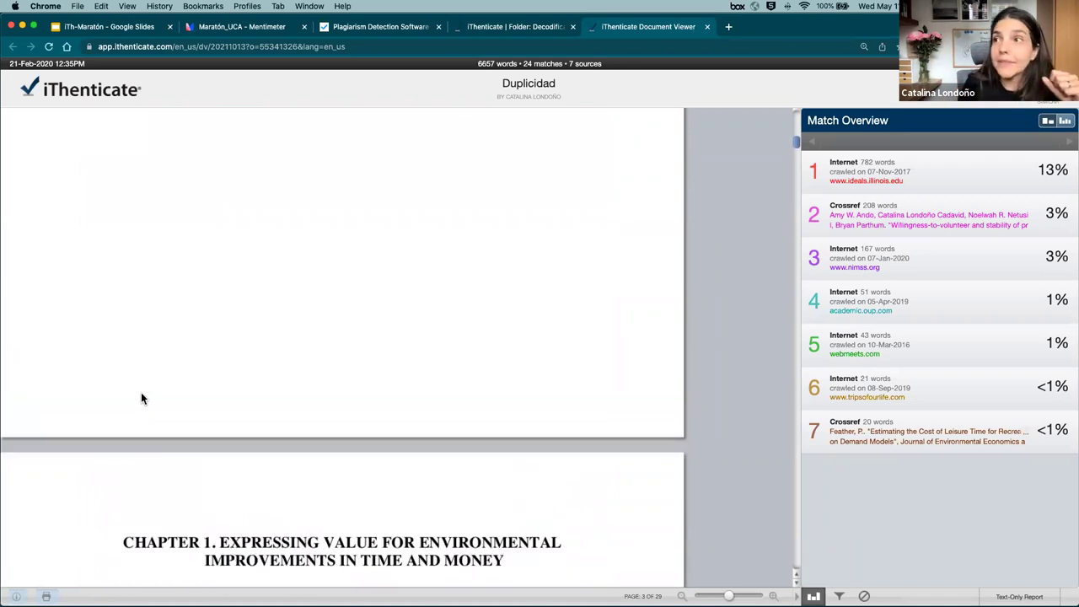
pyautogui.scroll(10, 141, 398)
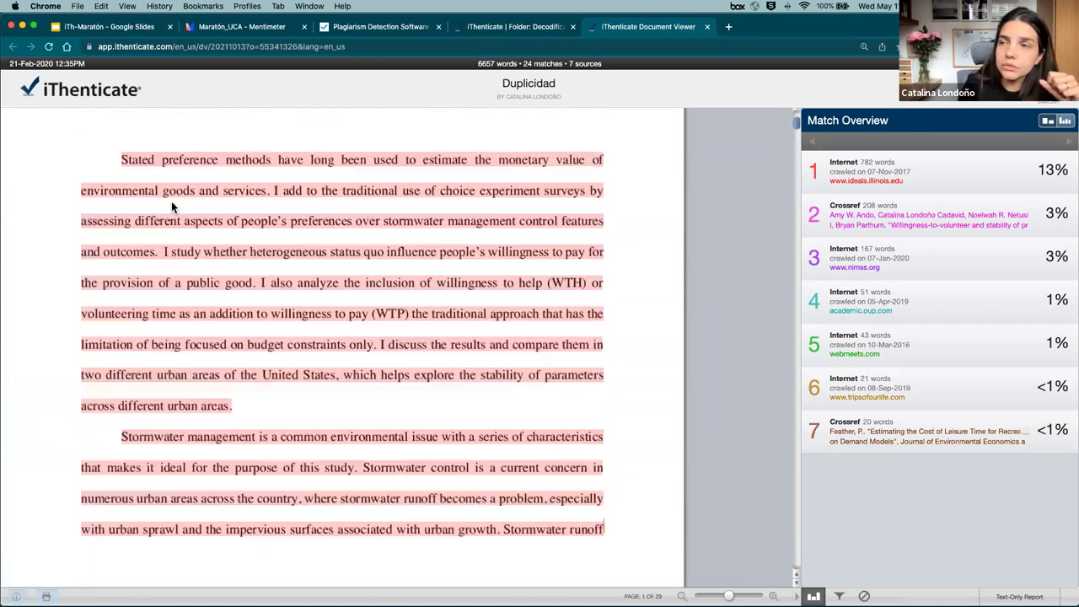
pyautogui.scroll(3, 316, 338)
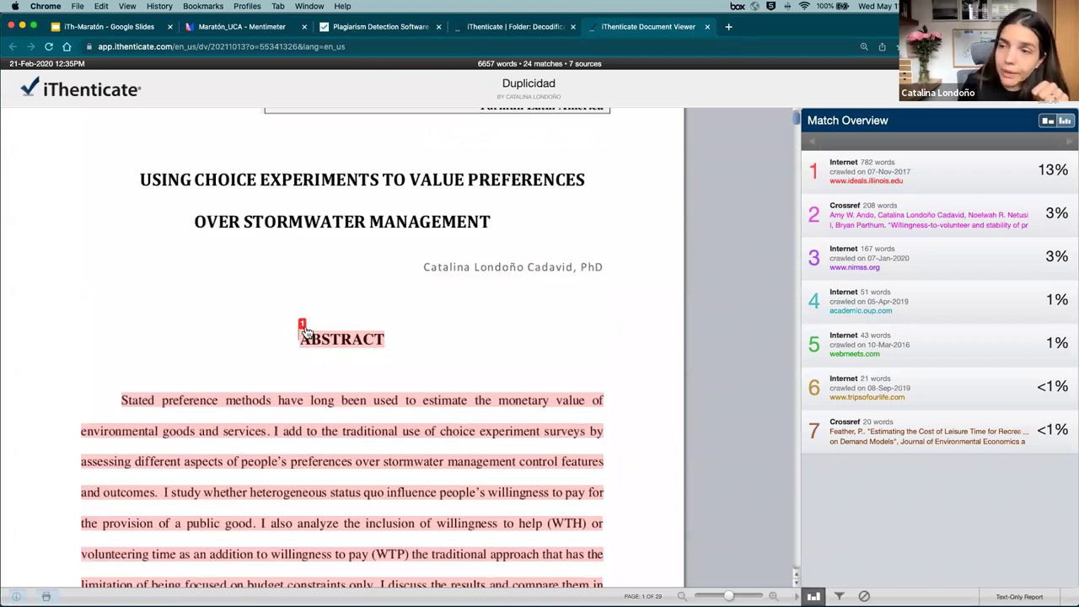
pyautogui.scroll(-20, 278, 430)
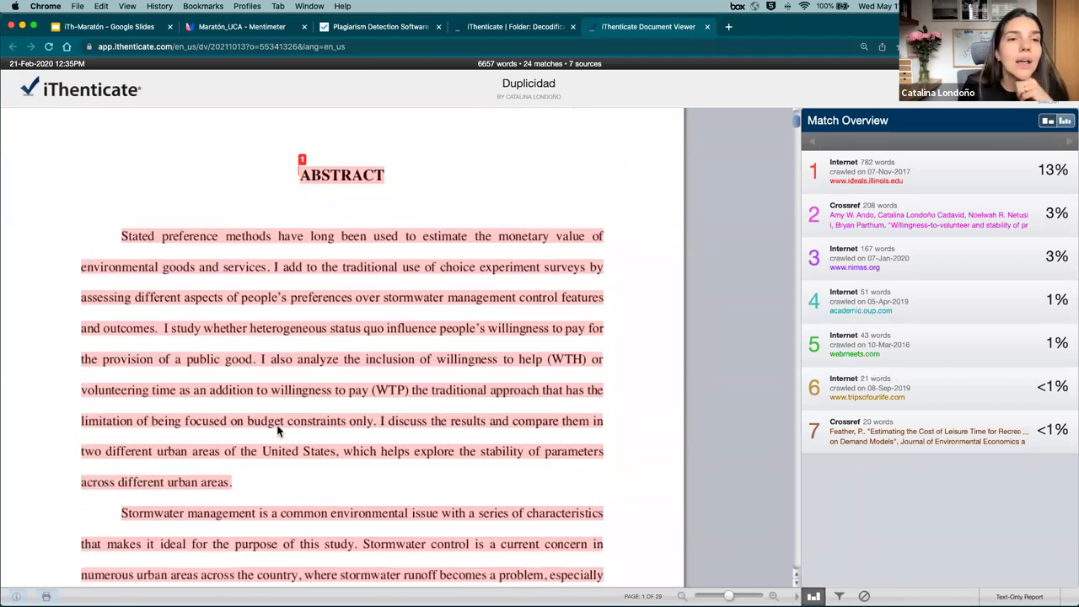
pyautogui.scroll(-3, 278, 420)
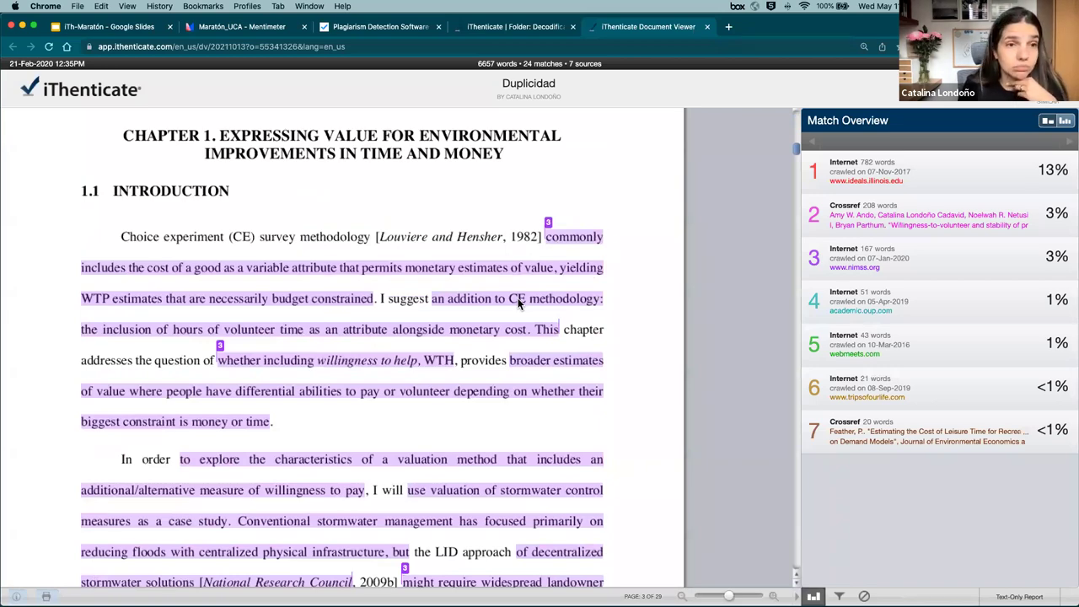
pyautogui.scroll(-15, 518, 305)
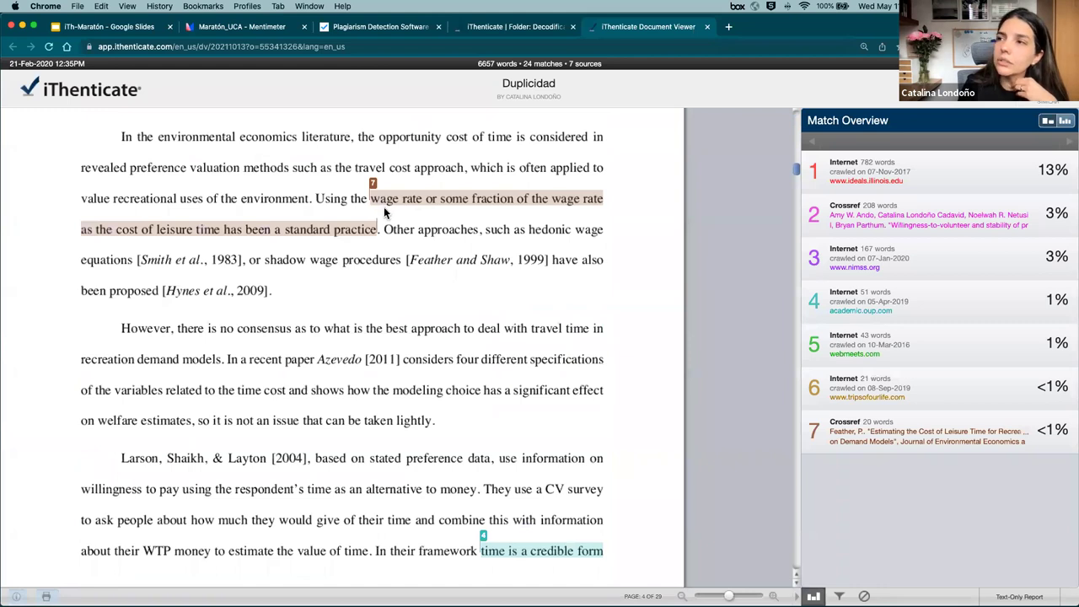
pyautogui.scroll(1, 384, 211)
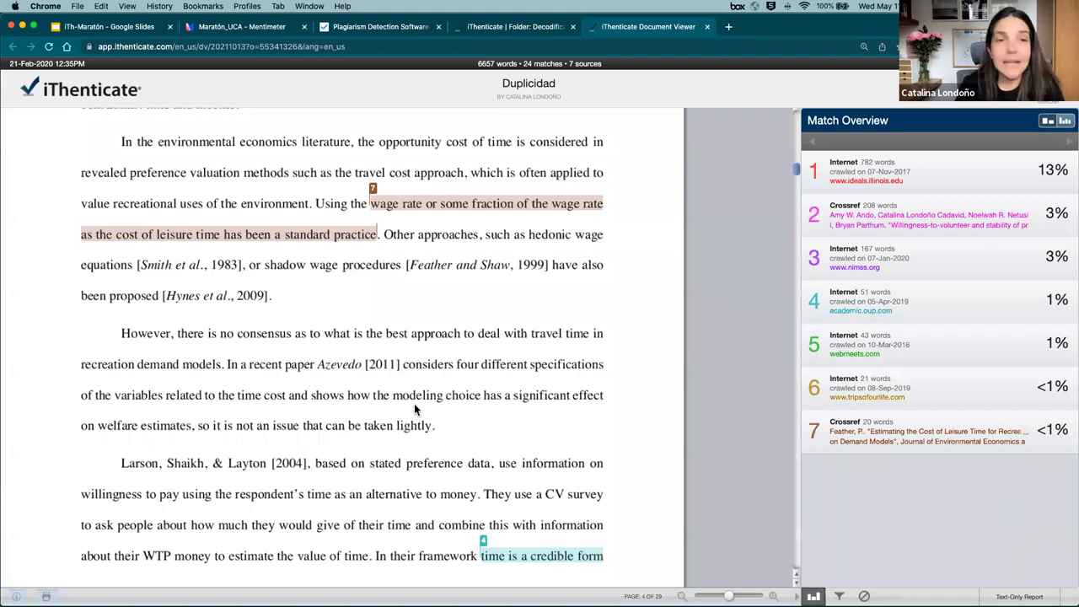
pyautogui.scroll(15, 414, 410)
pyautogui.scroll(3, 414, 409)
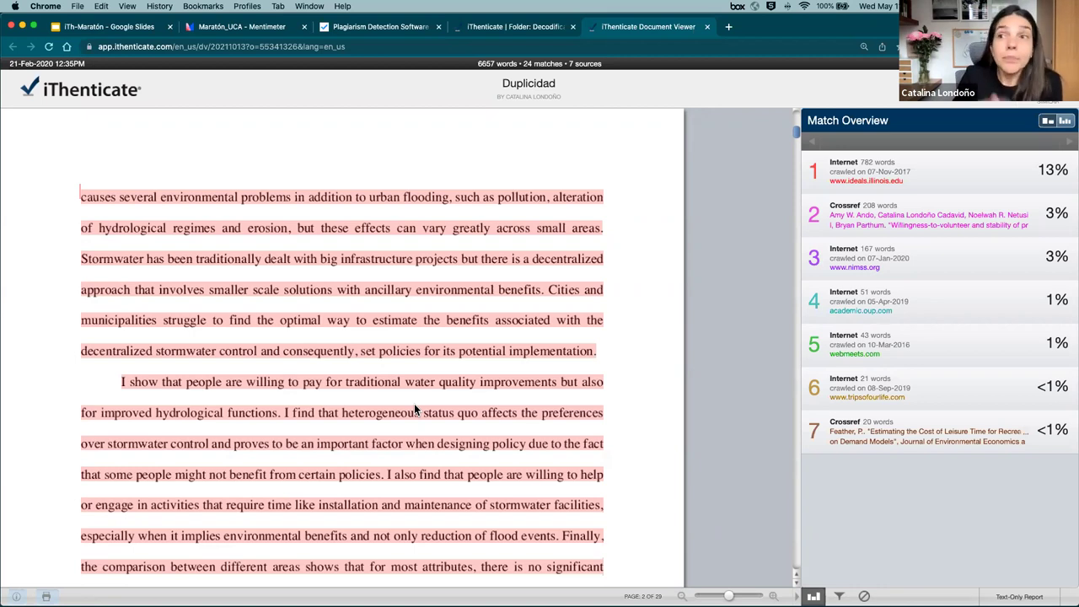
pyautogui.scroll(10, 414, 409)
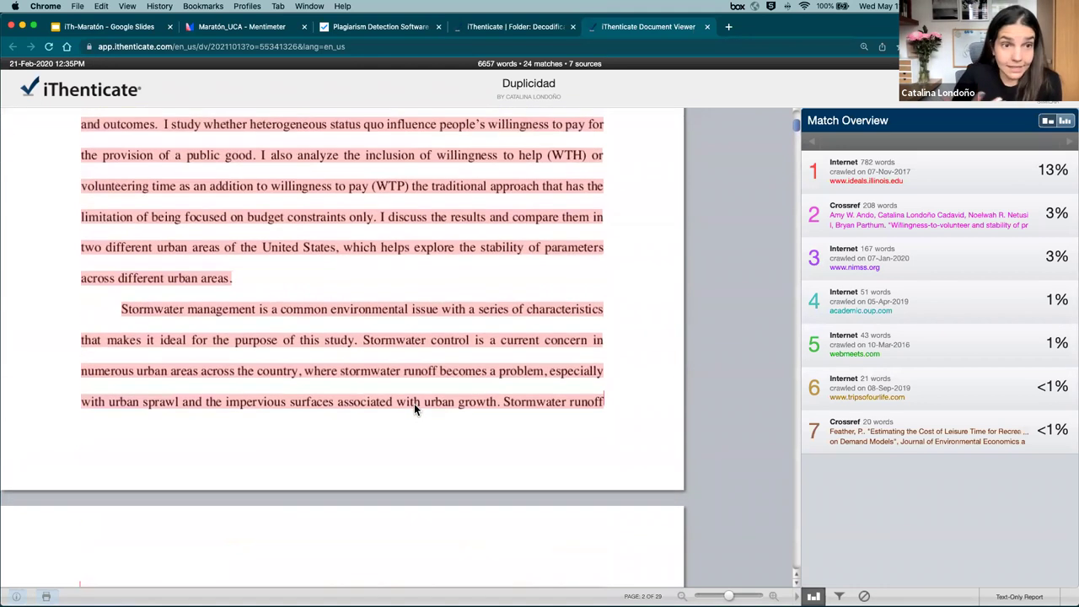
pyautogui.scroll(5, 414, 403)
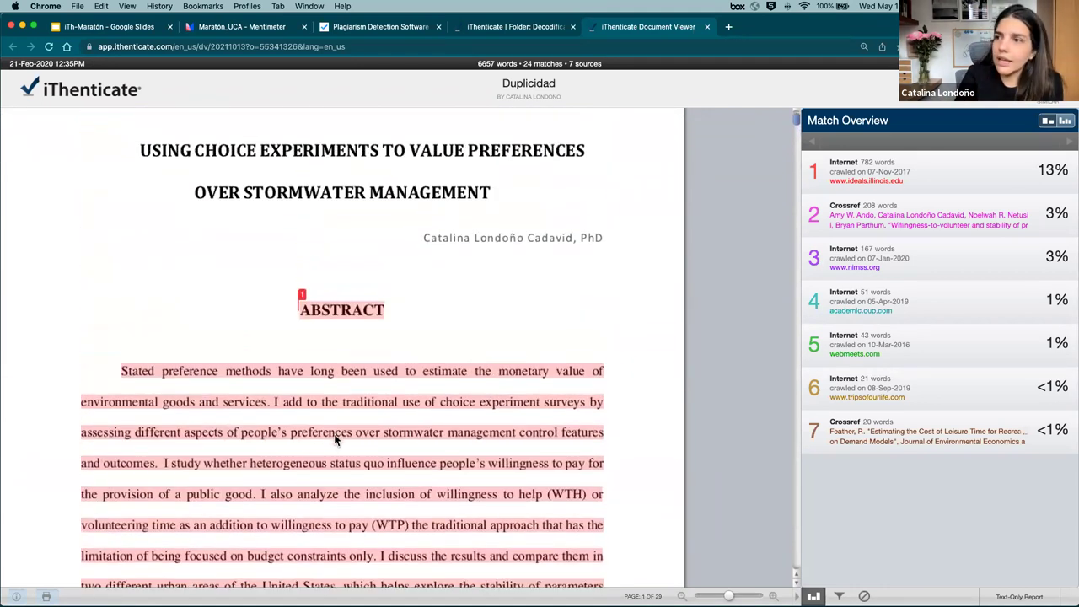
pyautogui.scroll(-10, 334, 428)
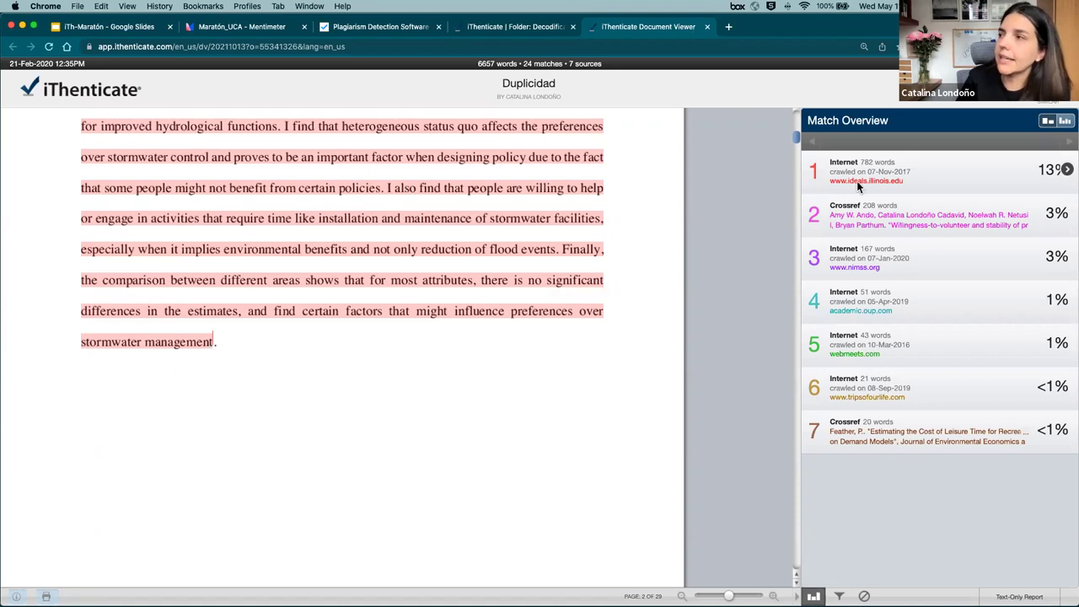
# Step through the 13% ideals.illinois.edu source's matches and open its original PDF in a new tab
pyautogui.click(1066, 170)
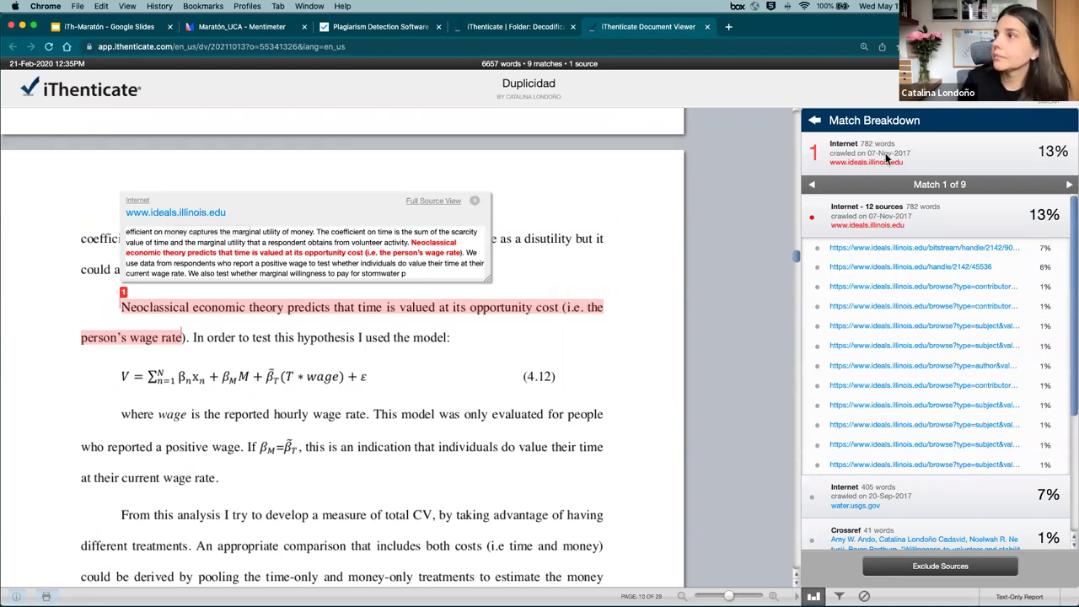
pyautogui.click(1068, 185)
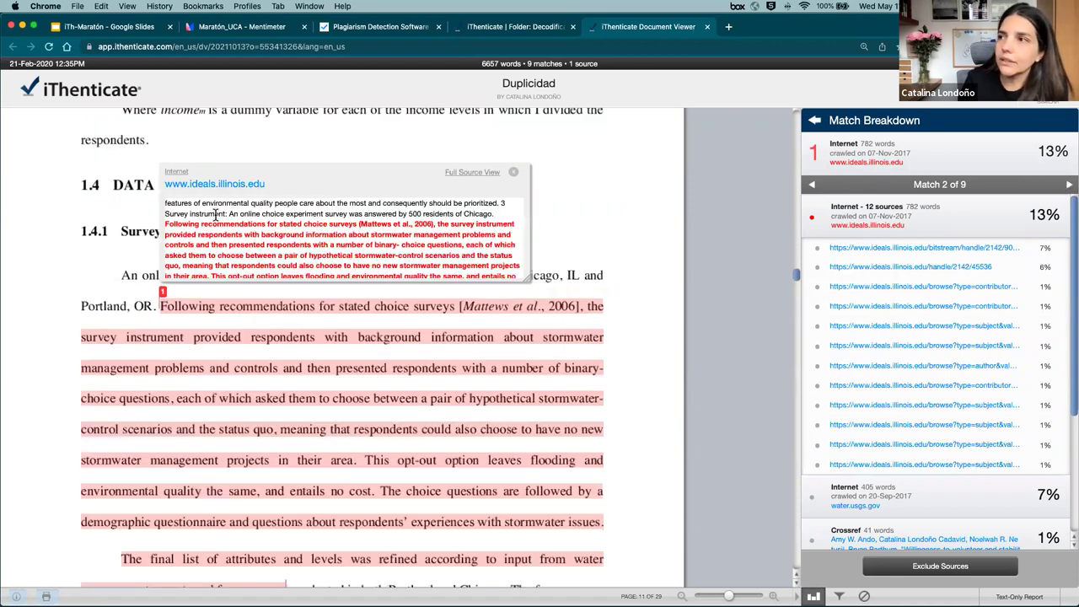
pyautogui.scroll(-3, 353, 261)
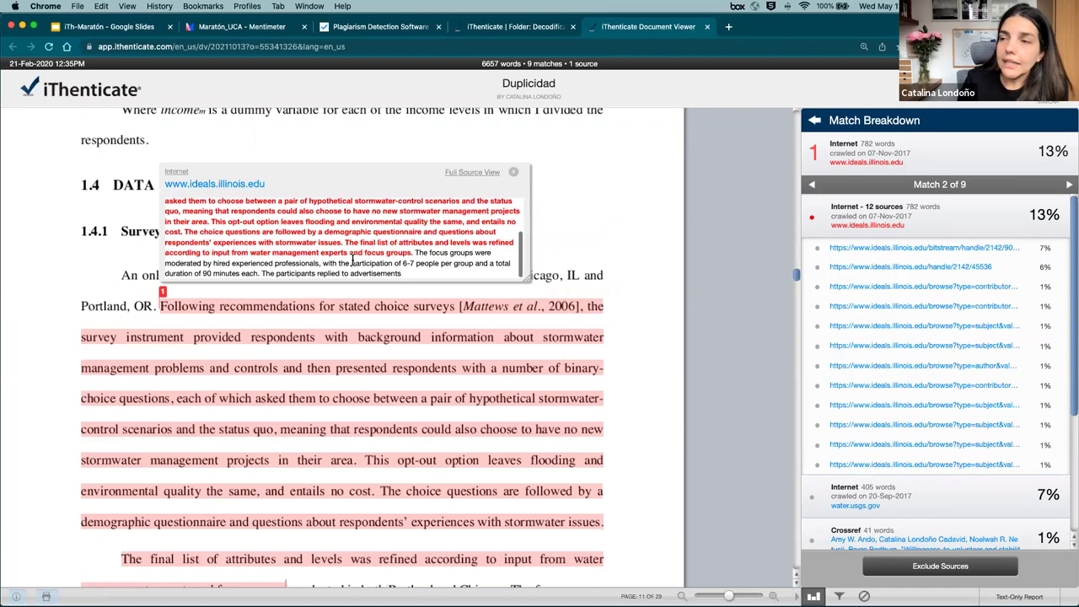
pyautogui.scroll(3, 352, 262)
pyautogui.click(221, 184)
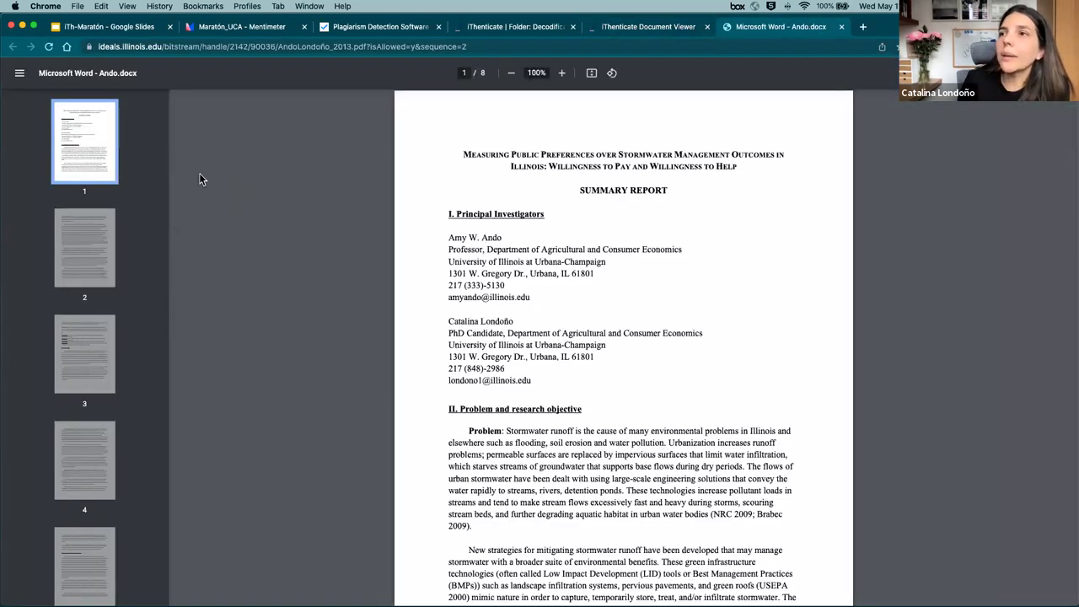
# Scroll the stormwater summary PDF and select the second name under Principal Investigators
pyautogui.scroll(-1, 554, 321)
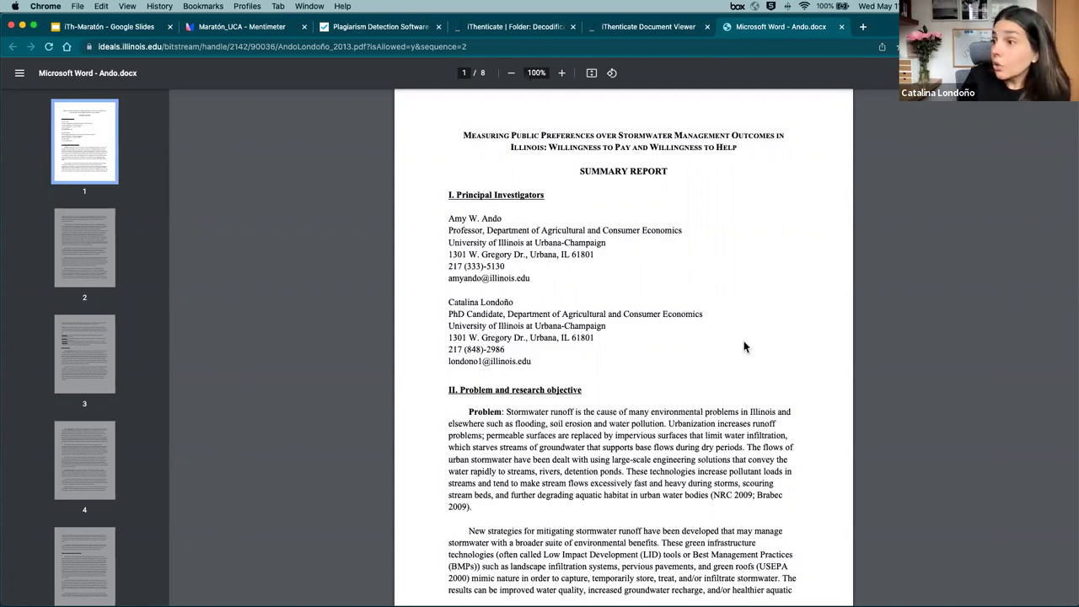
pyautogui.scroll(-15, 744, 346)
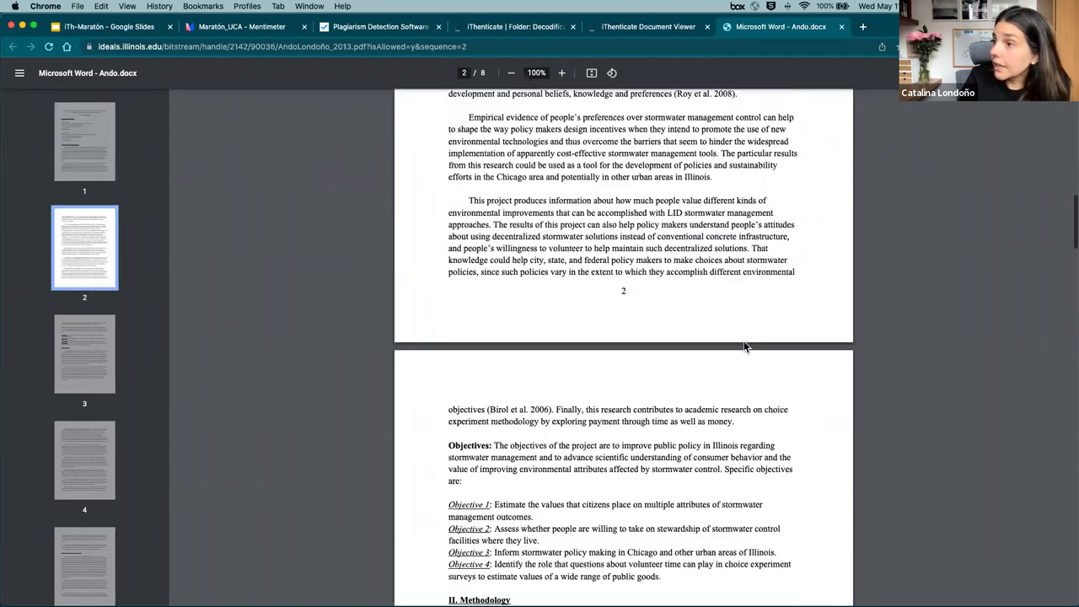
pyautogui.scroll(15, 744, 346)
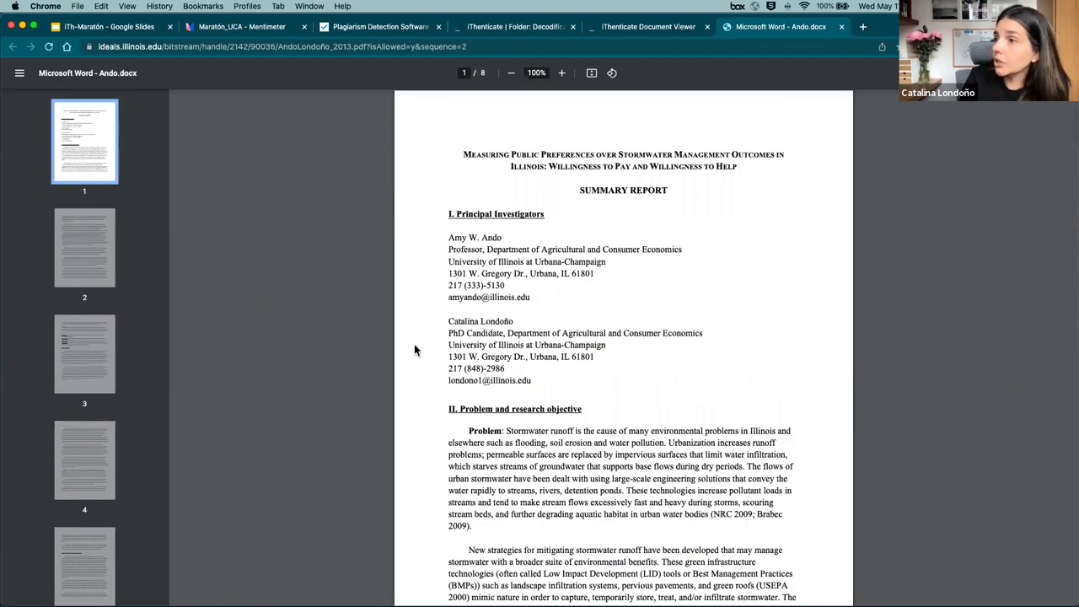
pyautogui.moveTo(449, 321); pyautogui.dragTo(516, 321)
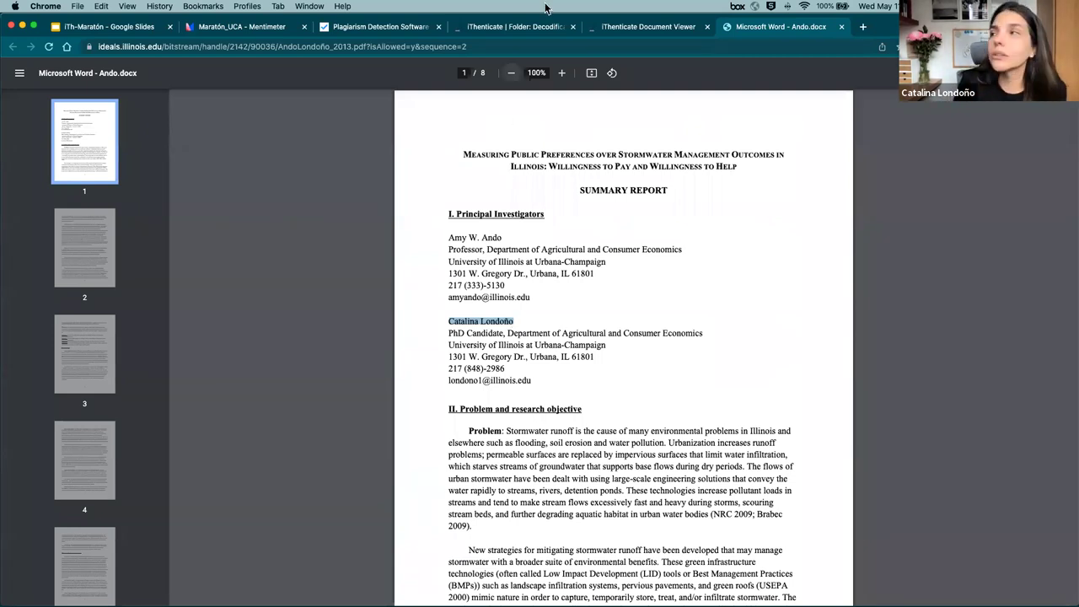
# Switch back to the Duplicidad report and scroll up to the Abstract and back down
pyautogui.click(640, 28)
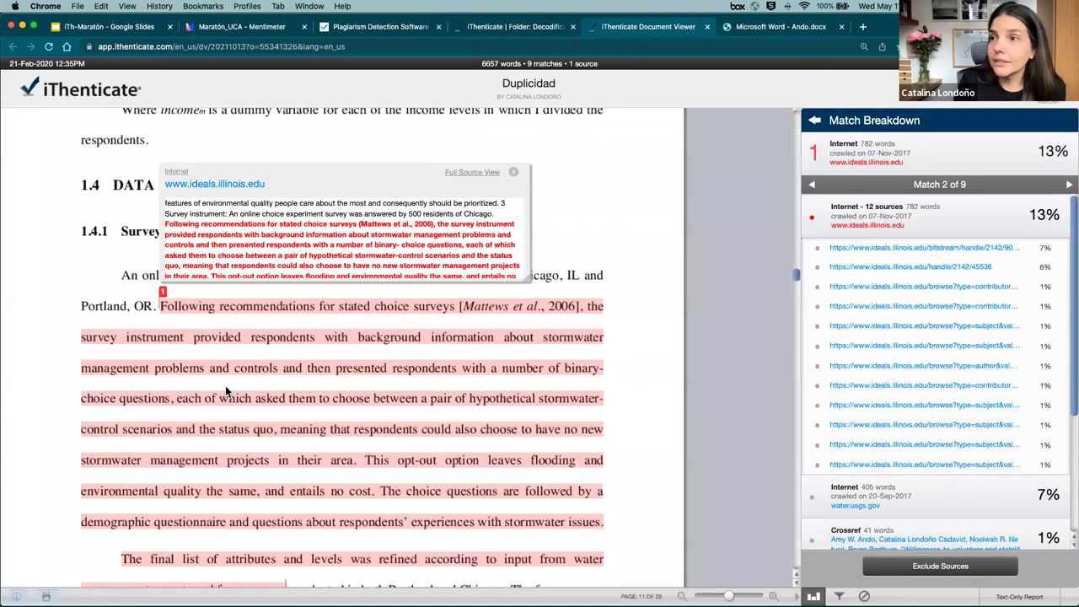
pyautogui.scroll(10, 58, 297)
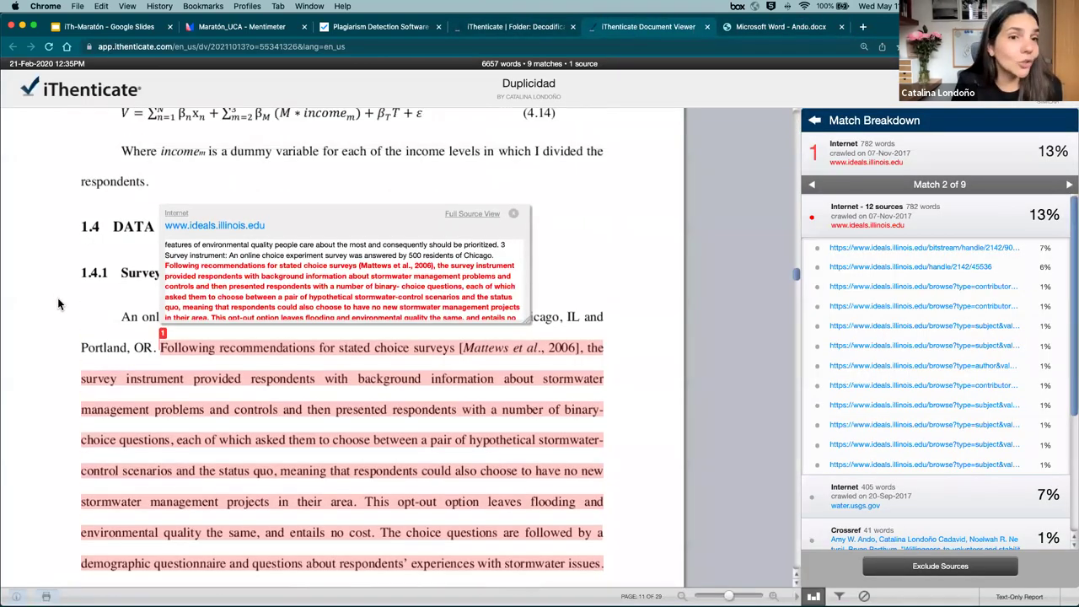
pyautogui.scroll(2, 58, 304)
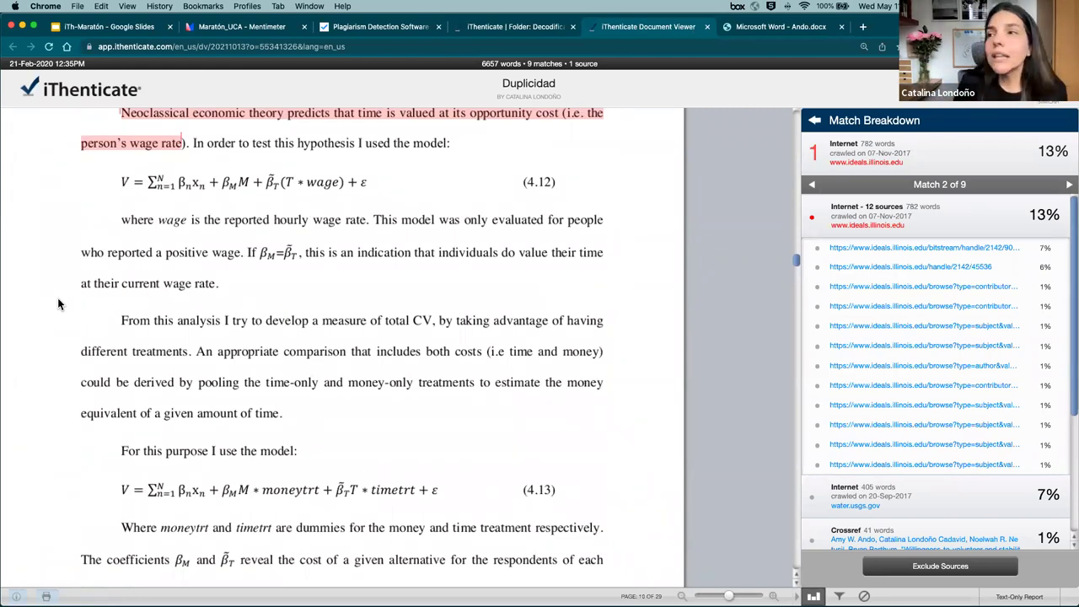
pyautogui.scroll(7, 58, 305)
pyautogui.scroll(20, 58, 304)
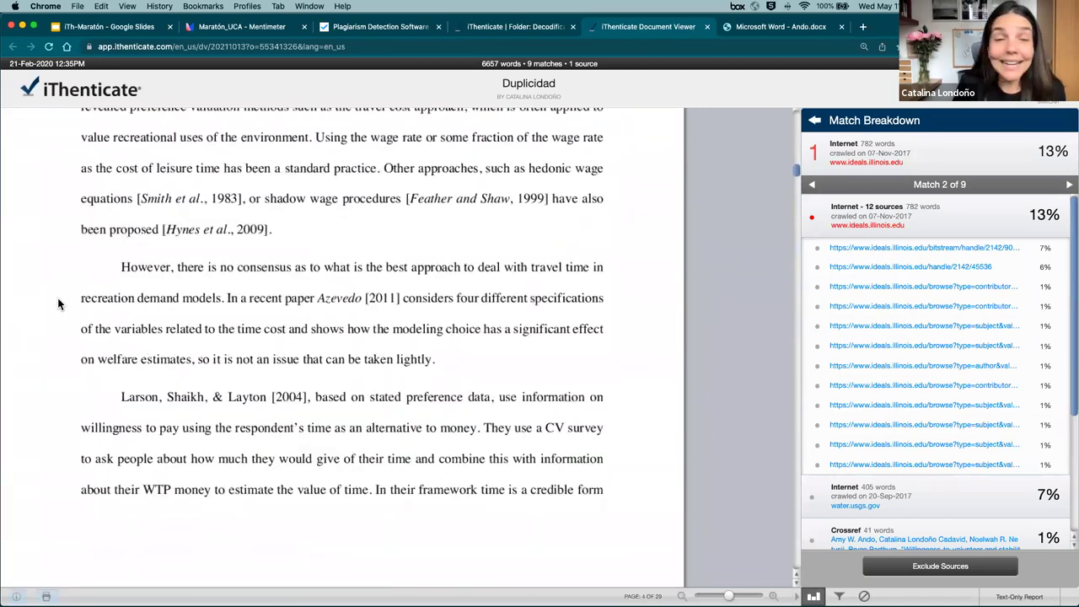
pyautogui.scroll(20, 58, 304)
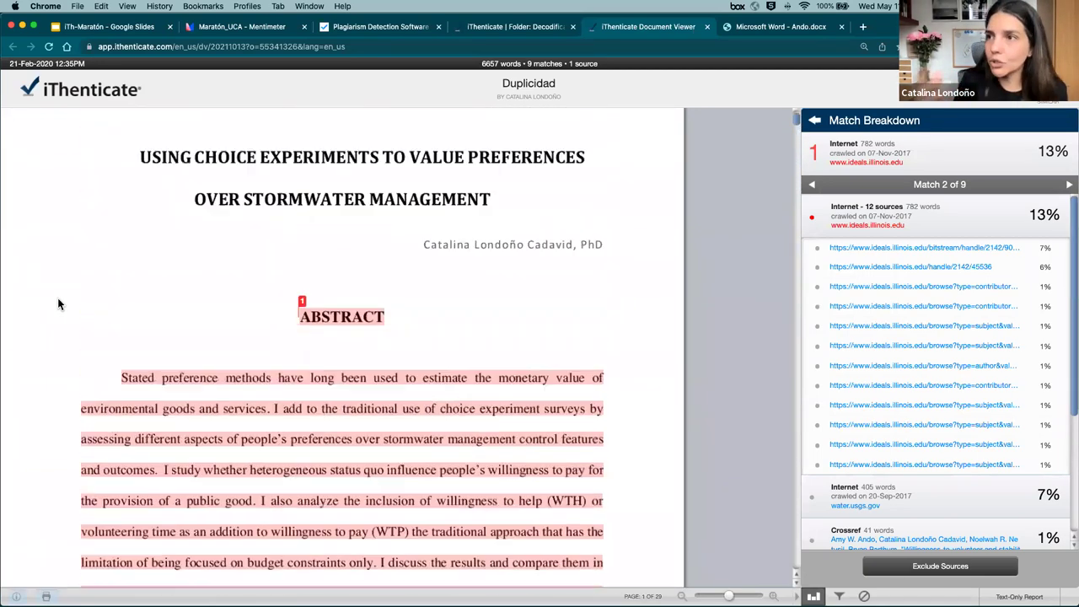
pyautogui.scroll(-11, 58, 304)
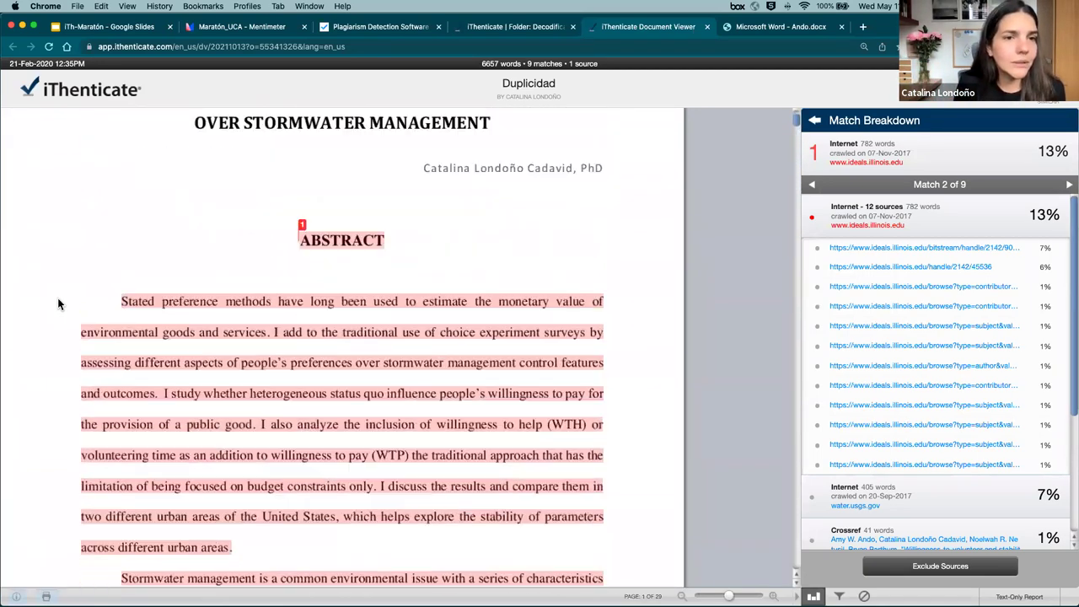
pyautogui.scroll(-1, 58, 305)
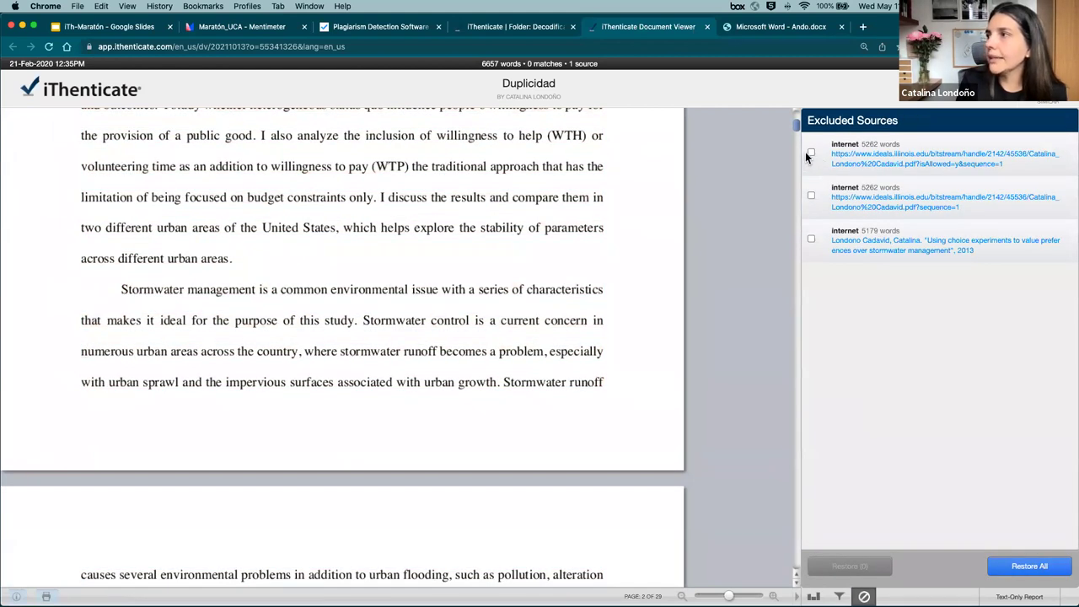
# Select the excluded sources in the Excluded Sources panel and restore all three with Restore (3)
pyautogui.click(810, 153)
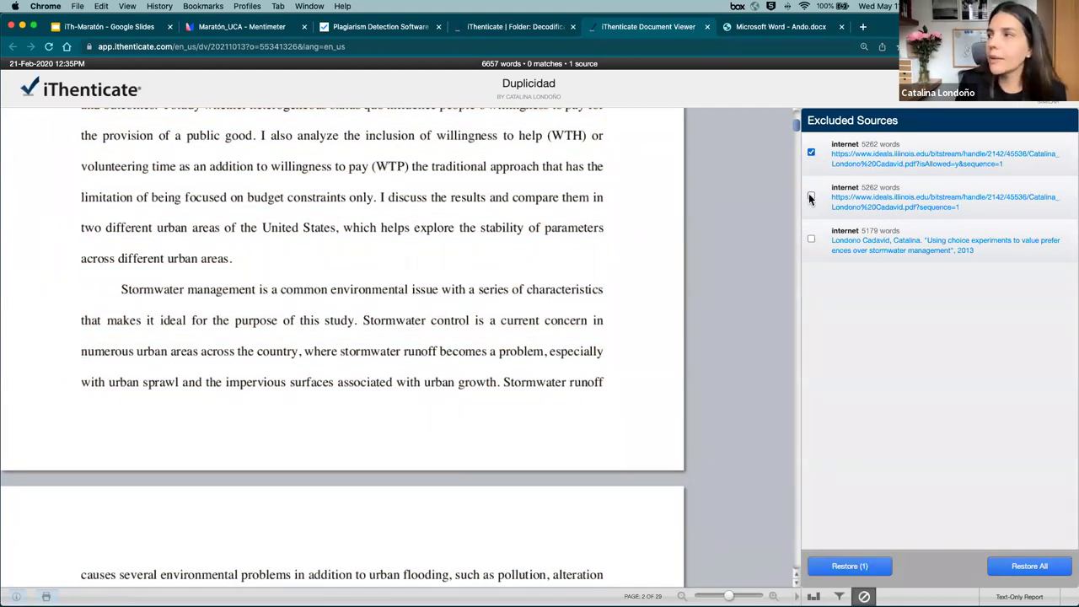
pyautogui.click(809, 238)
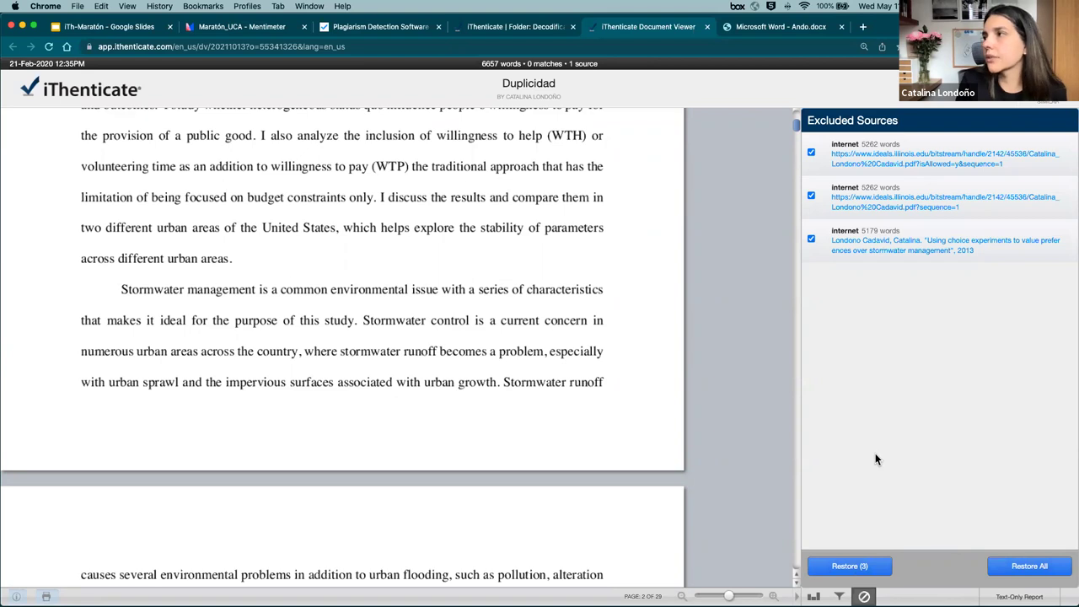
pyautogui.click(849, 565)
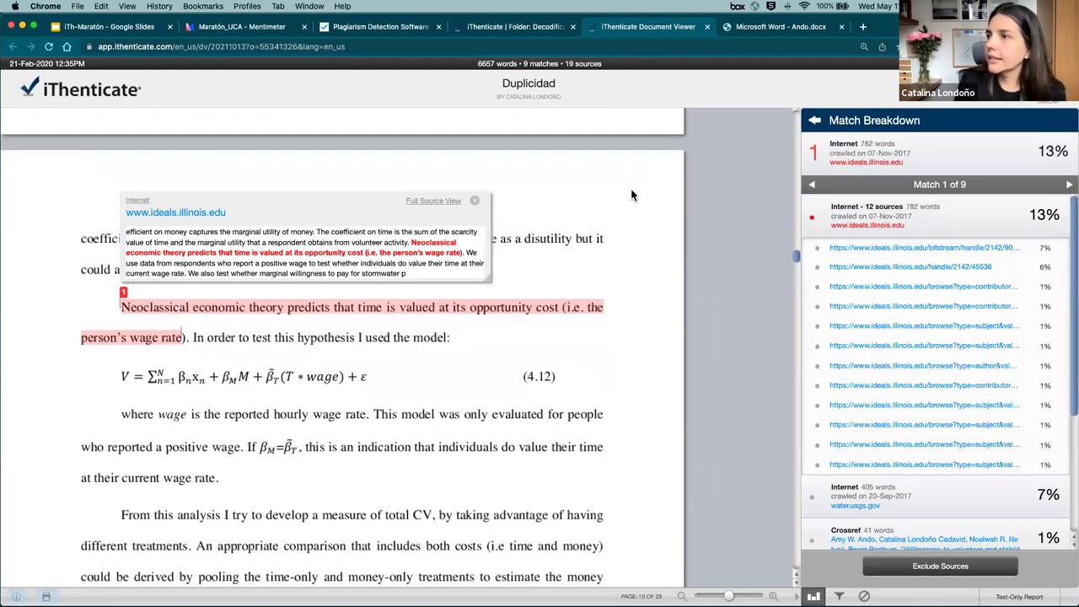
# Close the source popup and show the Duplicidad report's Filters & Settings panel
pyautogui.click(475, 204)
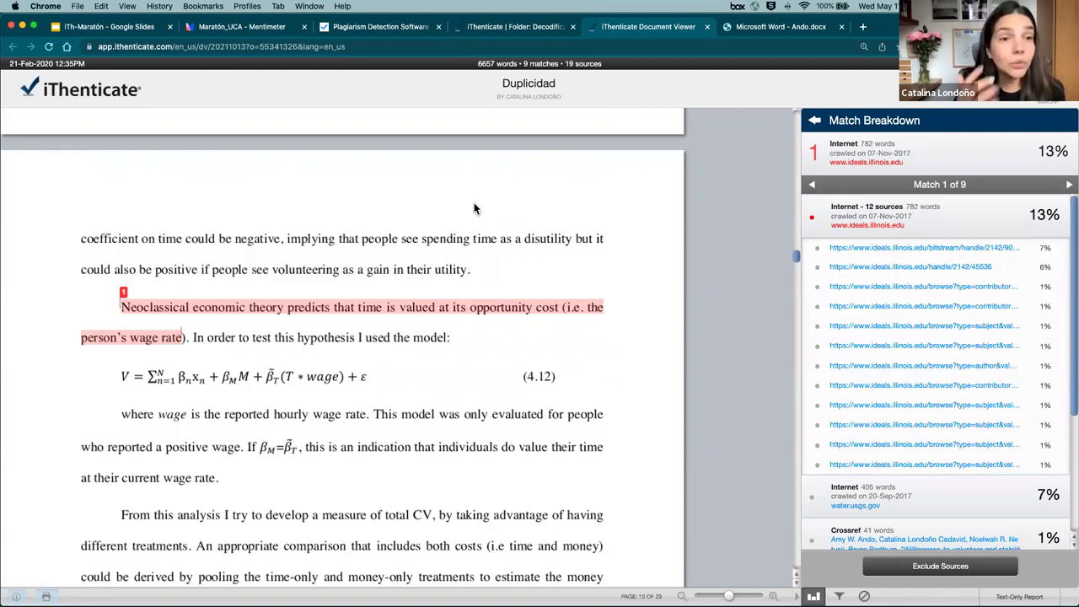
pyautogui.scroll(-2, 421, 383)
pyautogui.scroll(-10, 421, 384)
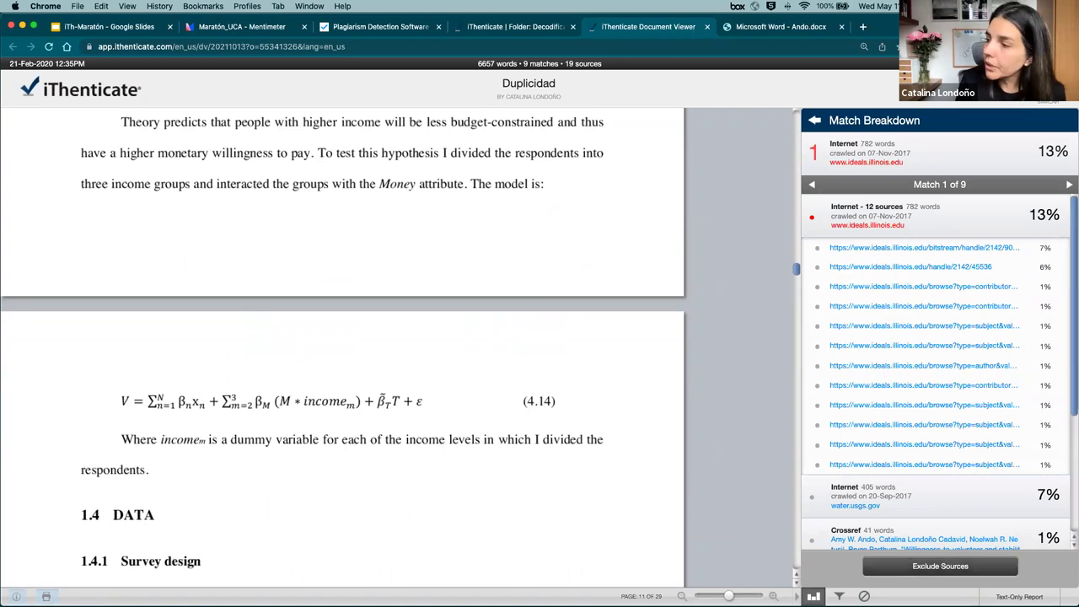
pyautogui.click(839, 596)
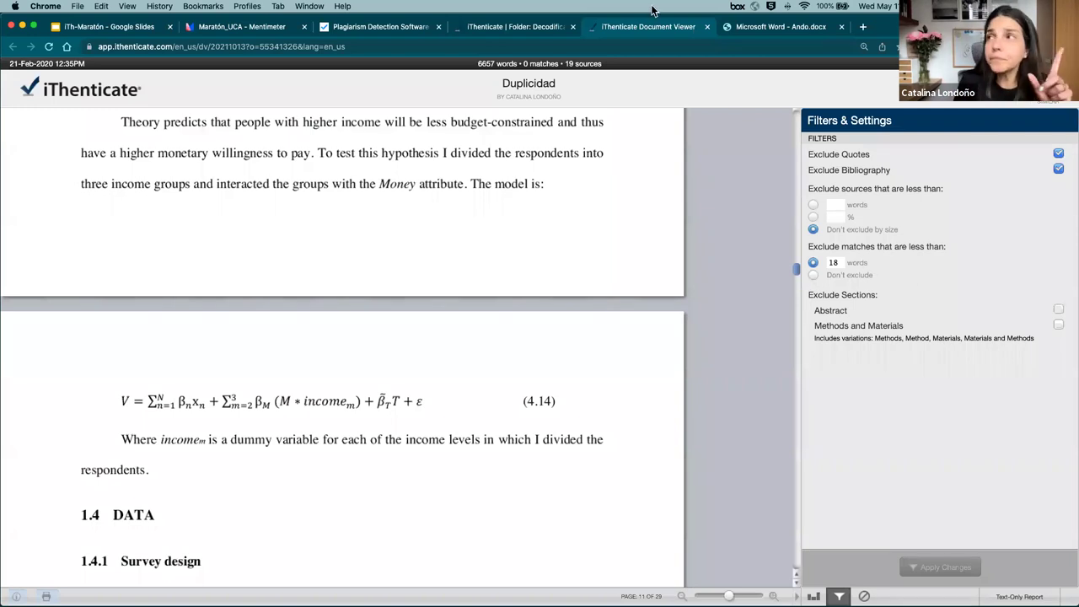
# Close the Duplicidad report and stormwater PDF, then open the 23% Buenas prácticas report
pyautogui.click(707, 27)
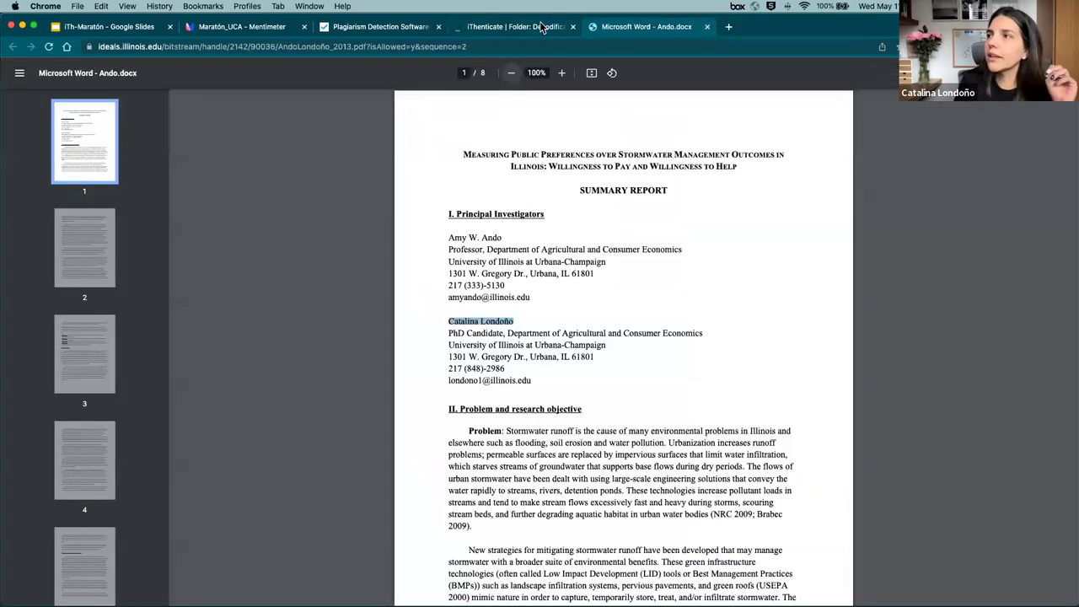
pyautogui.click(707, 27)
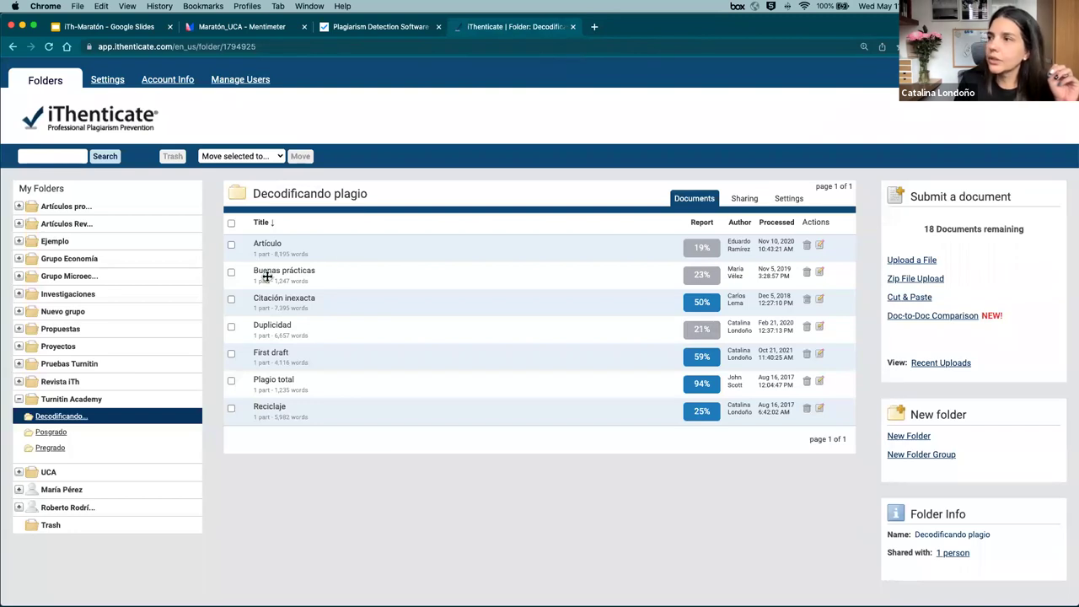
pyautogui.click(701, 272)
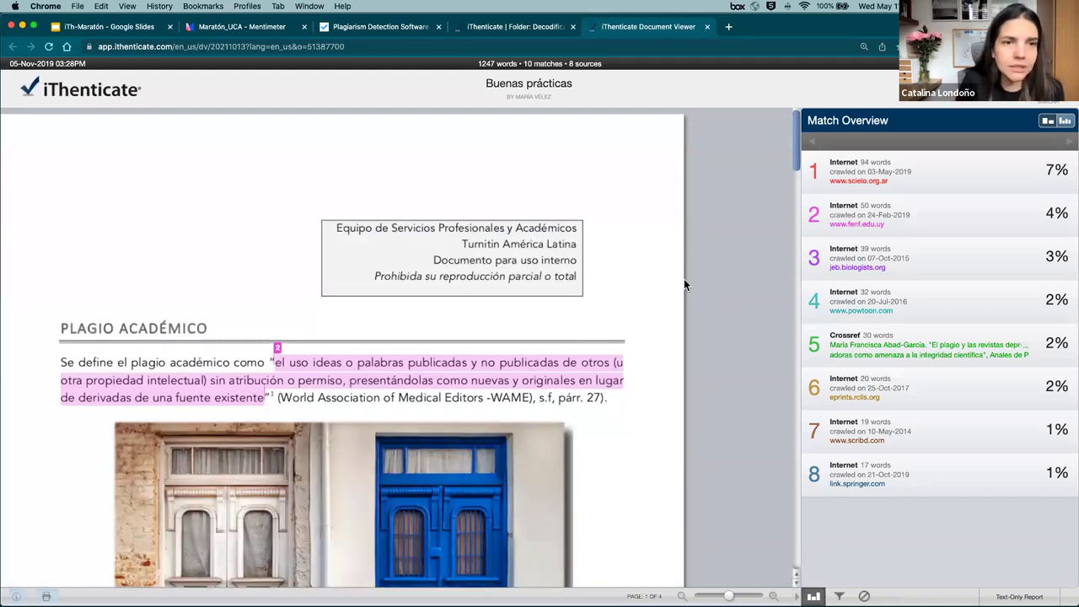
pyautogui.scroll(-3, 369, 410)
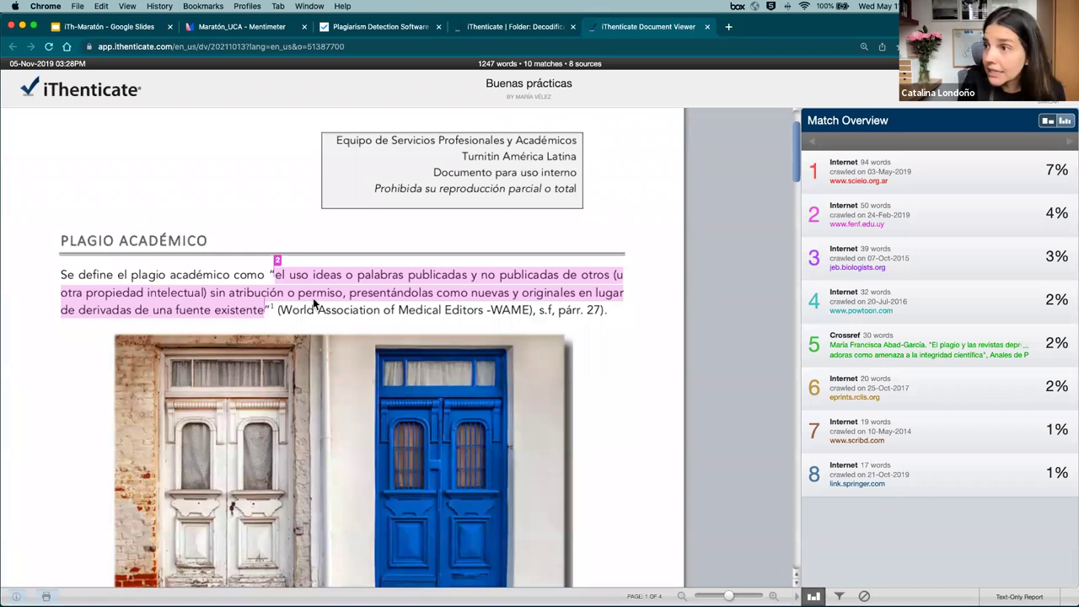
pyautogui.scroll(-15, 599, 315)
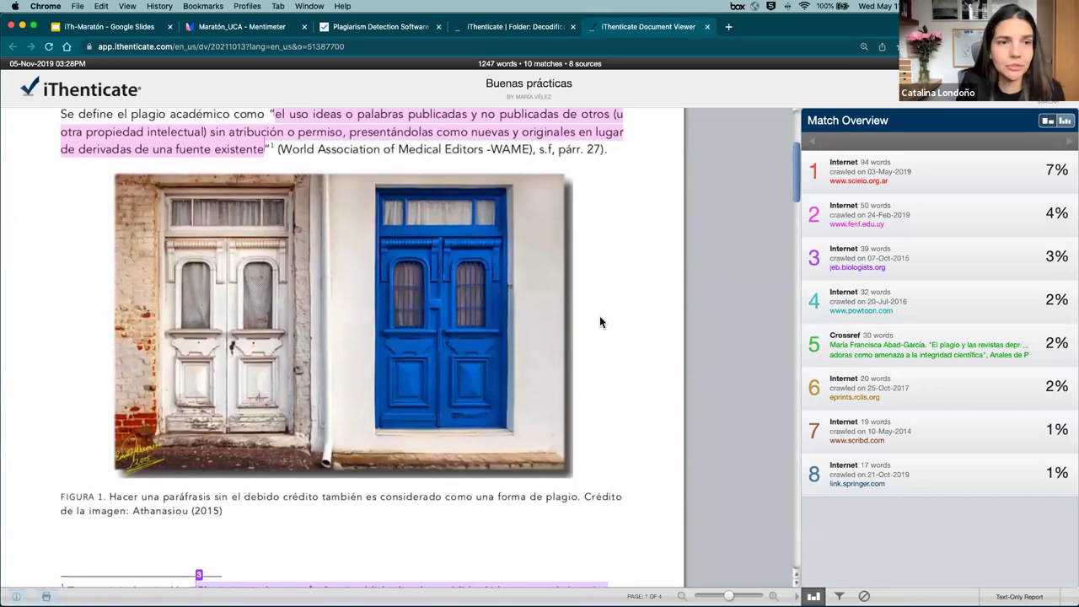
pyautogui.scroll(-5, 449, 338)
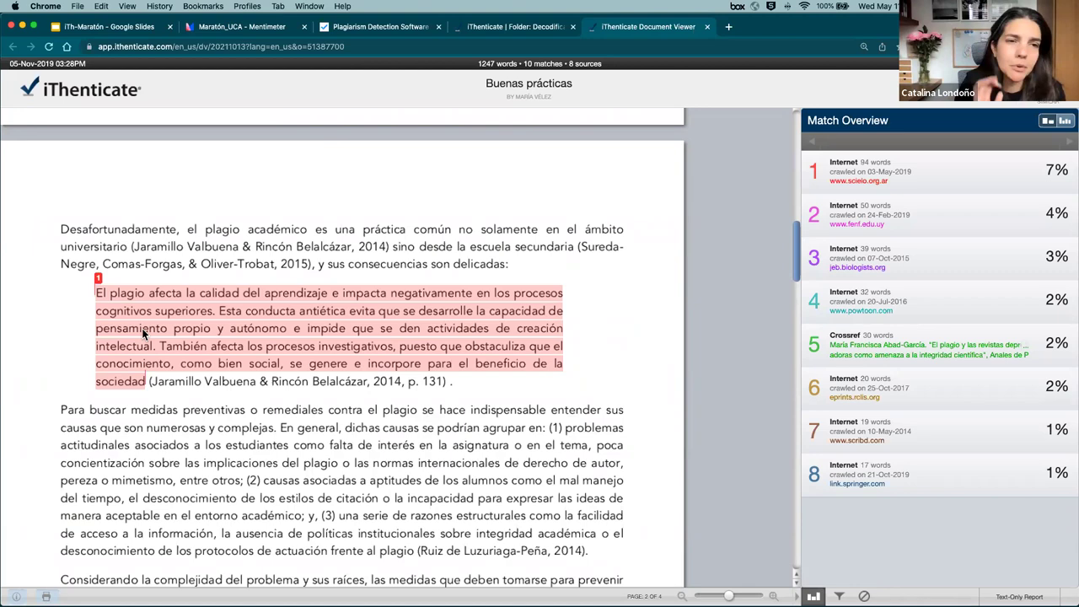
pyautogui.scroll(-5, 185, 427)
pyautogui.scroll(-2, 182, 423)
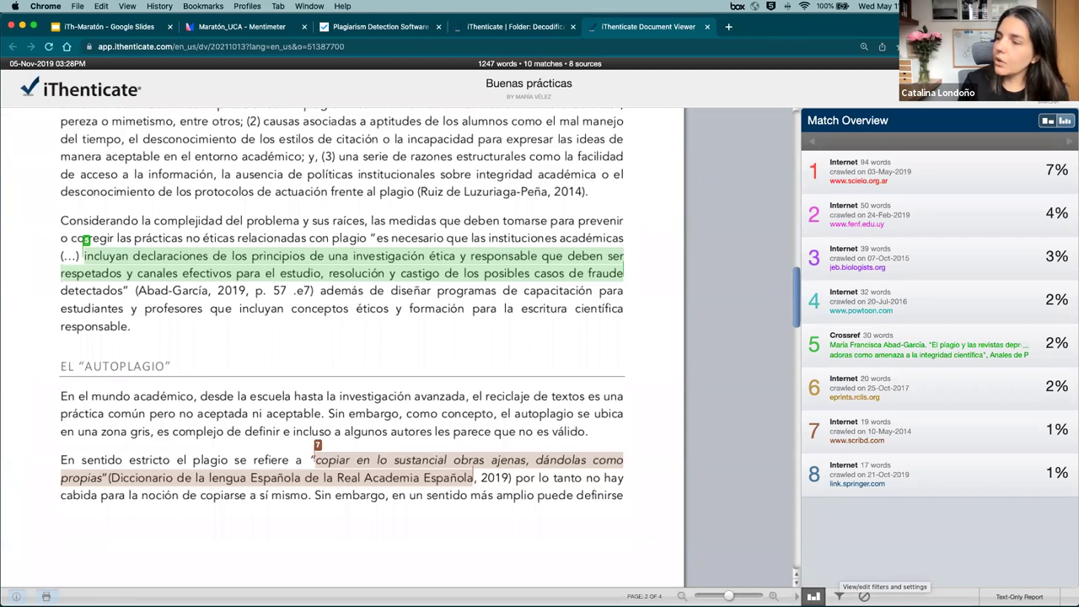
# Apply Exclude Quotes to the Buenas prácticas report and scroll through the remaining matches
pyautogui.click(838, 595)
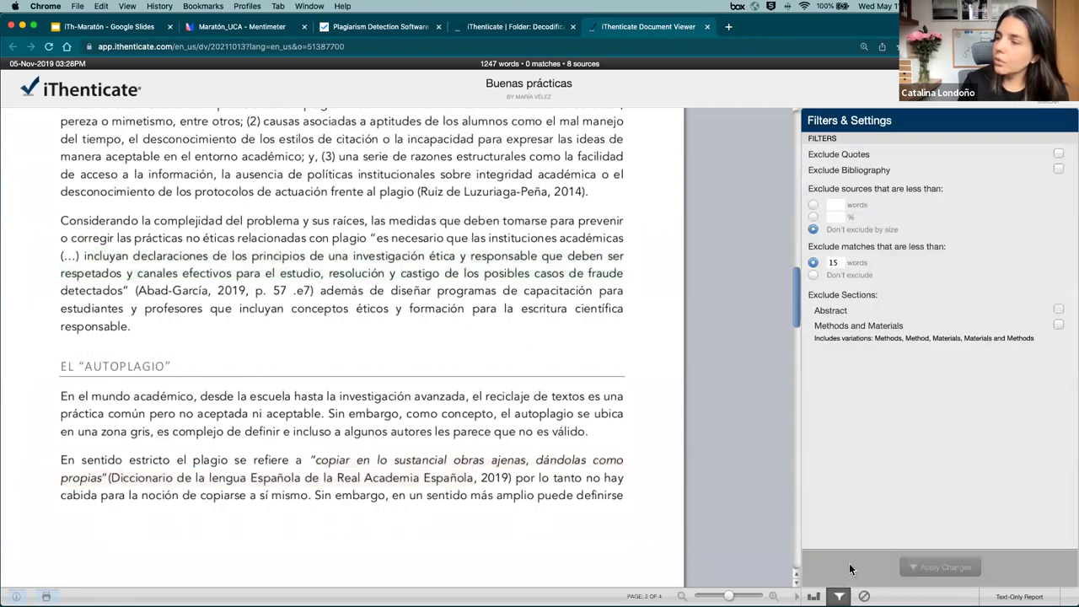
pyautogui.click(1058, 153)
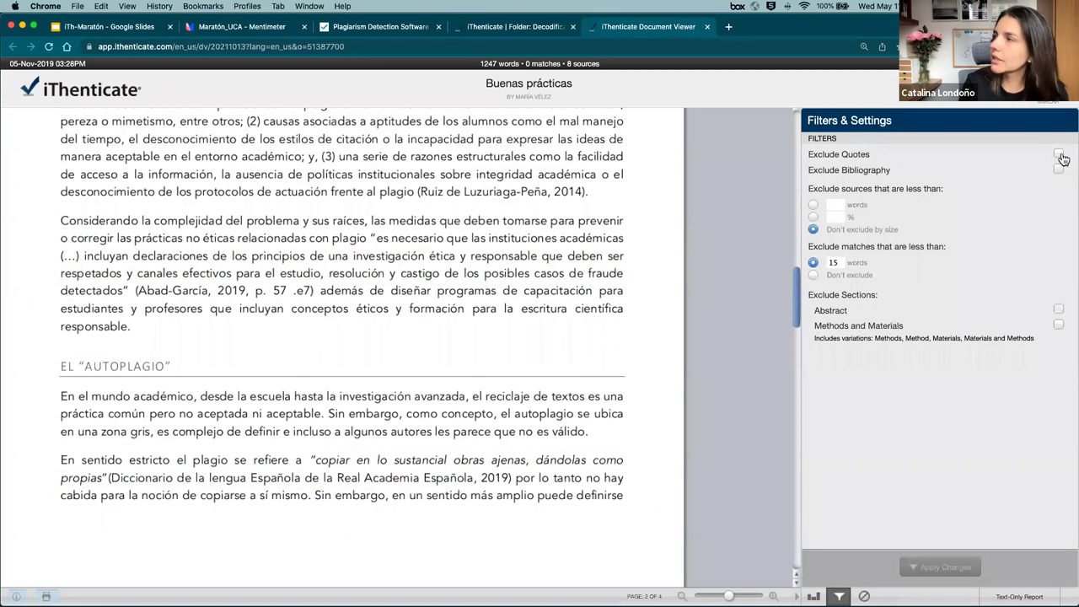
pyautogui.click(938, 568)
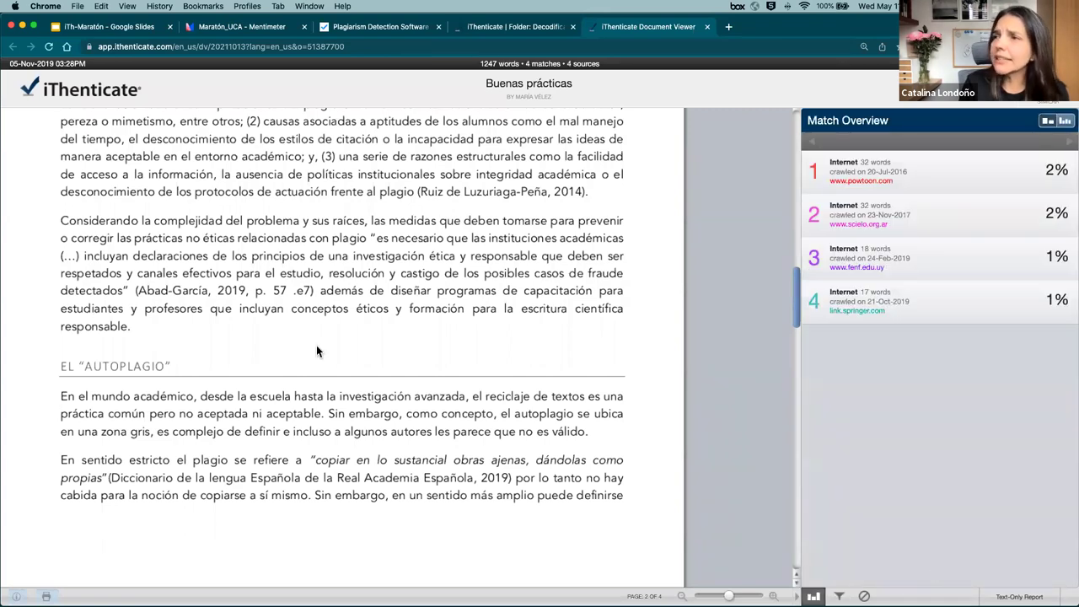
pyautogui.scroll(15, 319, 352)
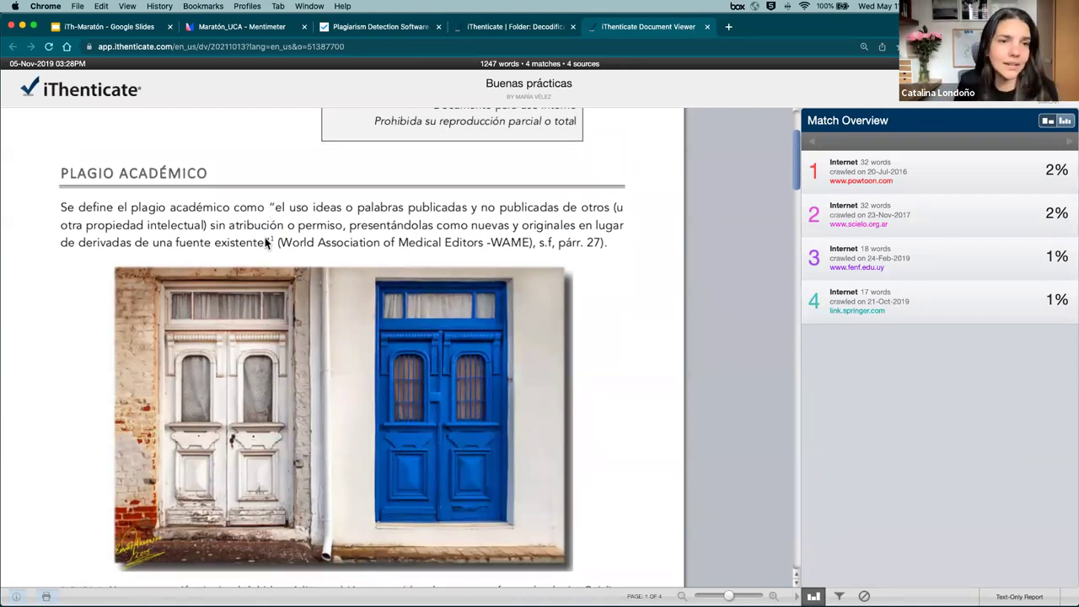
pyautogui.scroll(-1, 397, 406)
pyautogui.scroll(-20, 397, 406)
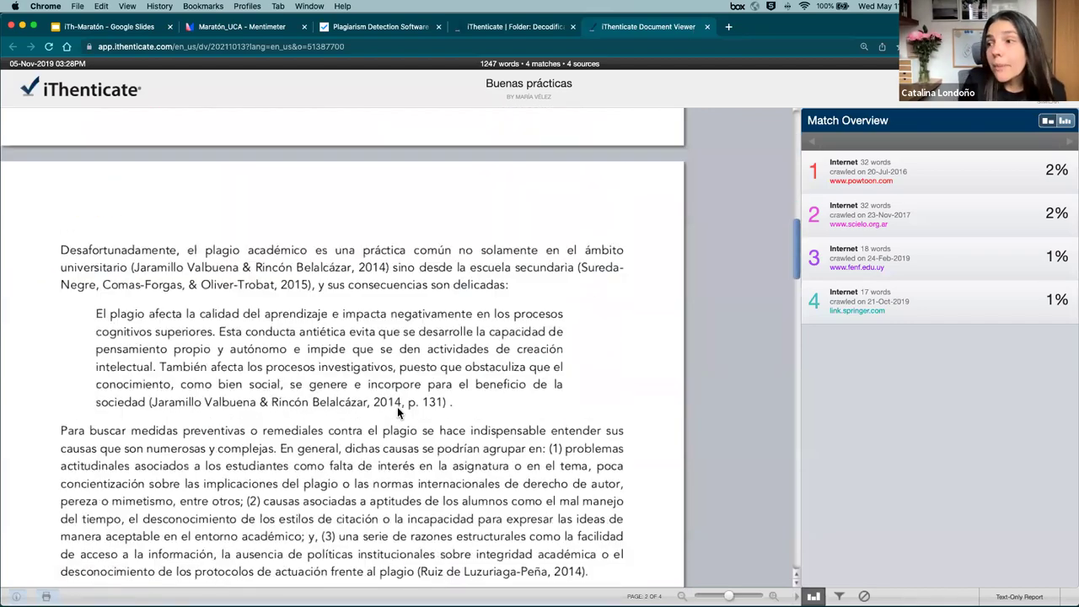
pyautogui.scroll(-5, 397, 413)
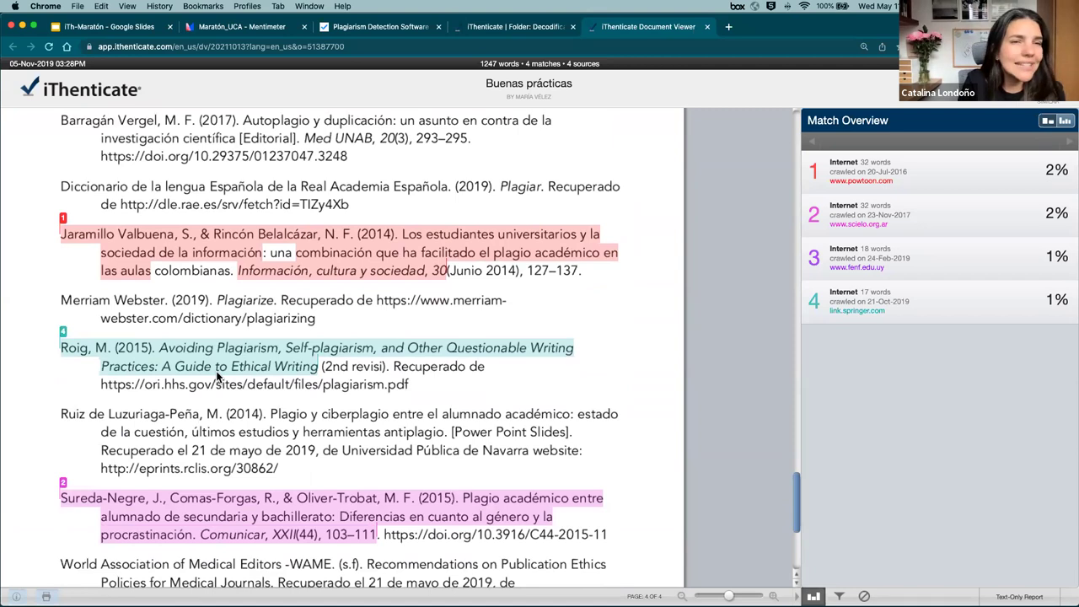
pyautogui.scroll(-3, 216, 377)
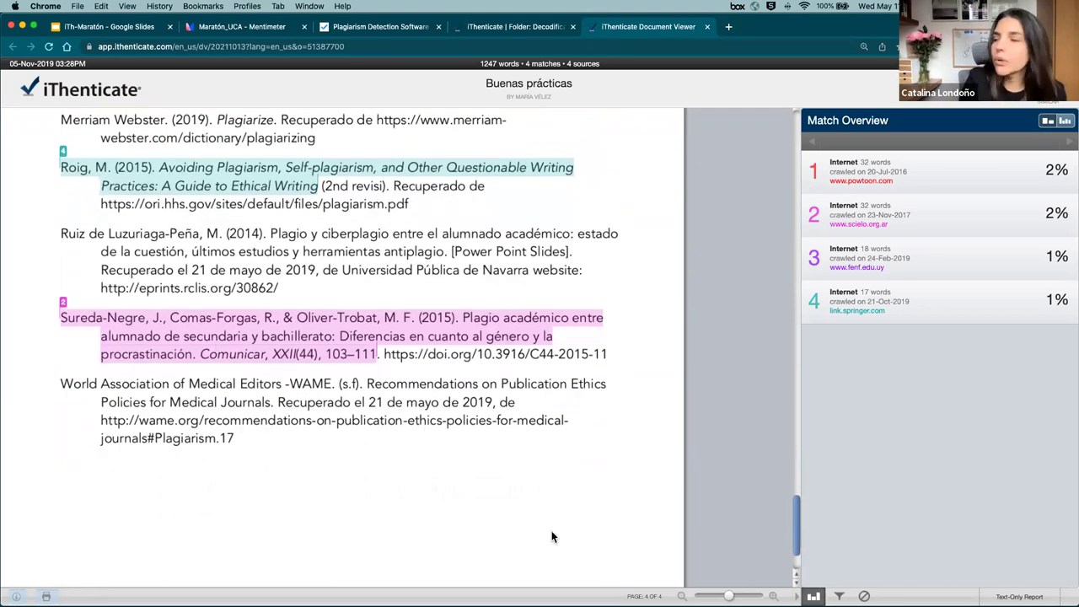
# Apply Exclude Bibliography as well, leaving the report with 0 matches from 0 sources
pyautogui.click(838, 596)
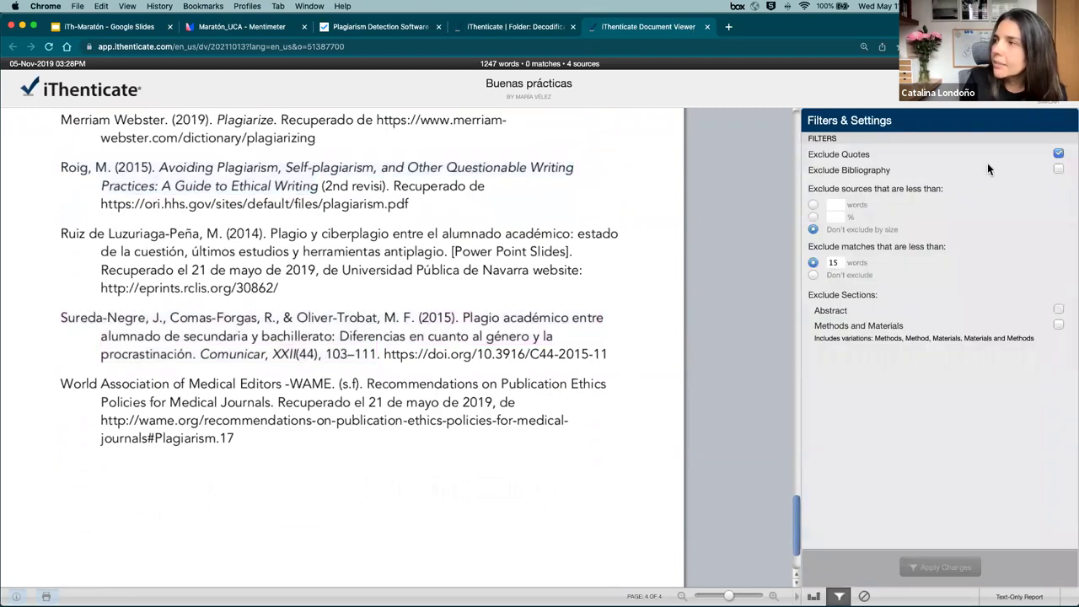
pyautogui.click(1060, 172)
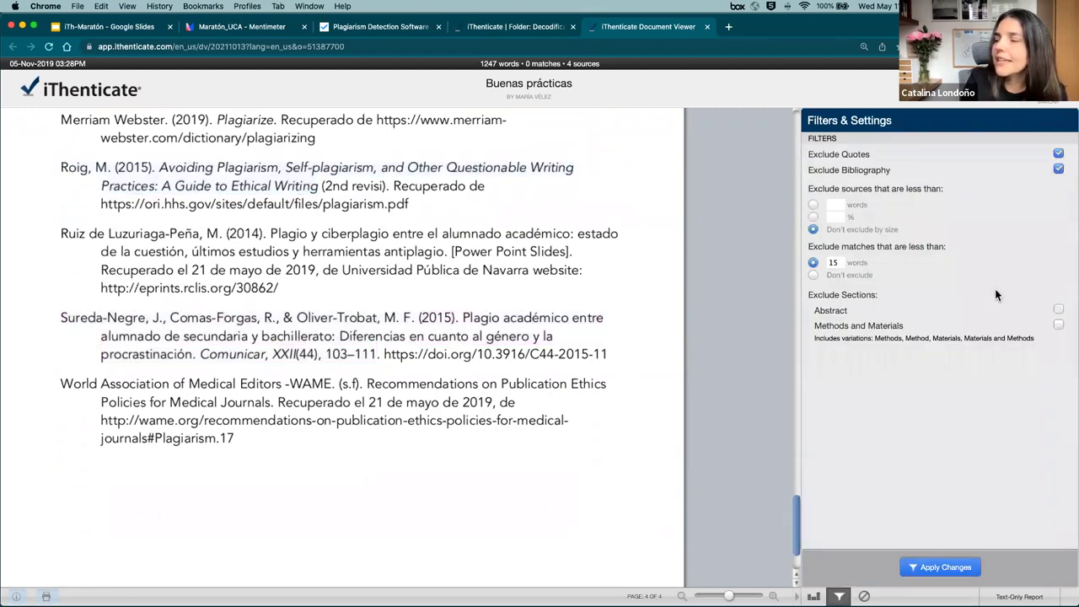
pyautogui.click(924, 567)
pyautogui.scroll(10, 318, 257)
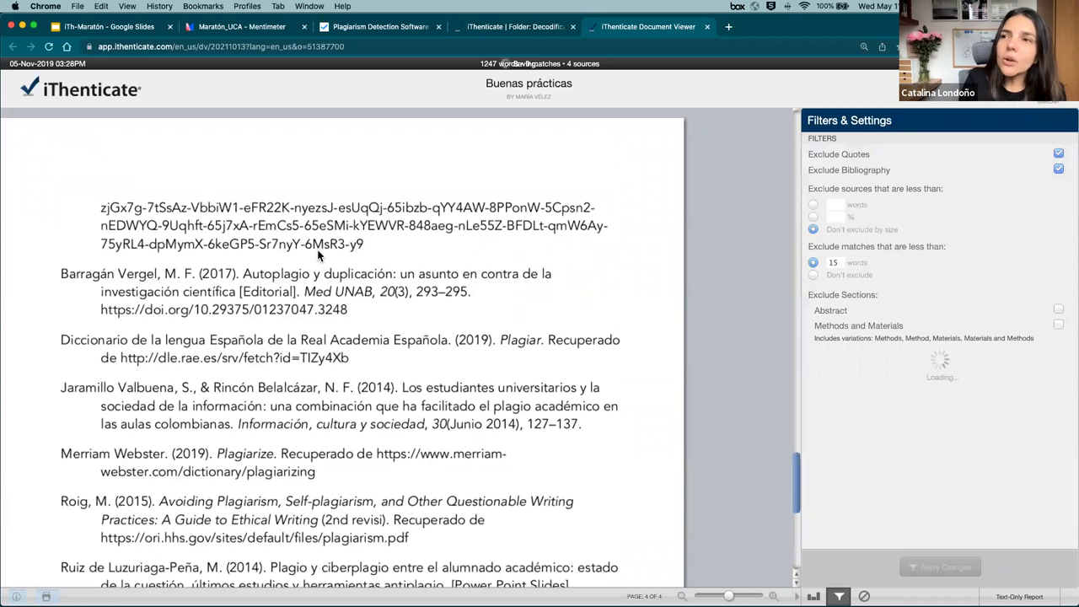
pyautogui.scroll(1, 290, 325)
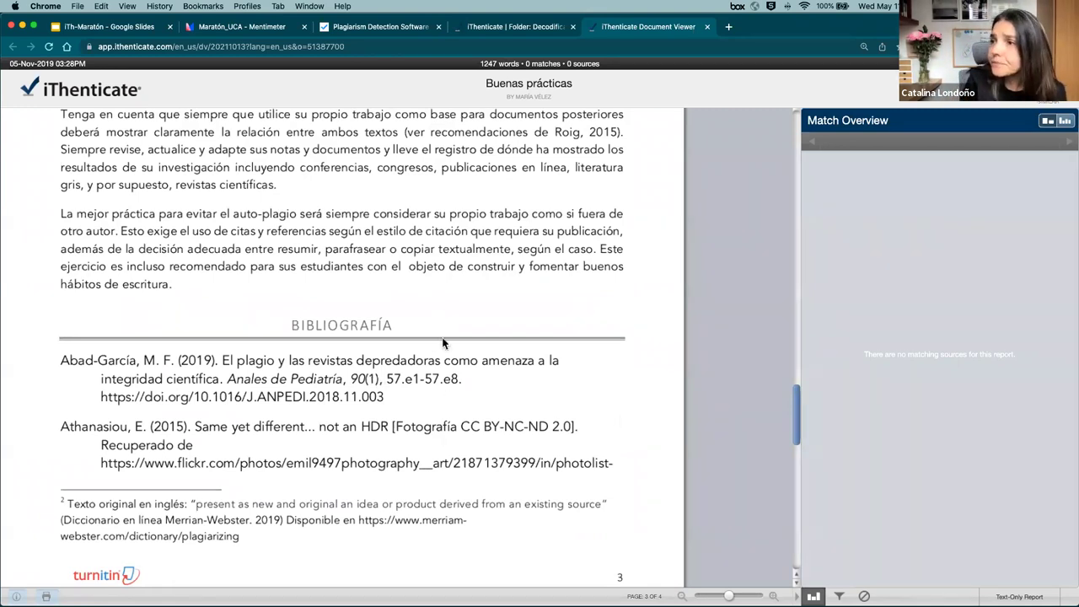
pyautogui.scroll(3, 413, 333)
pyautogui.click(839, 596)
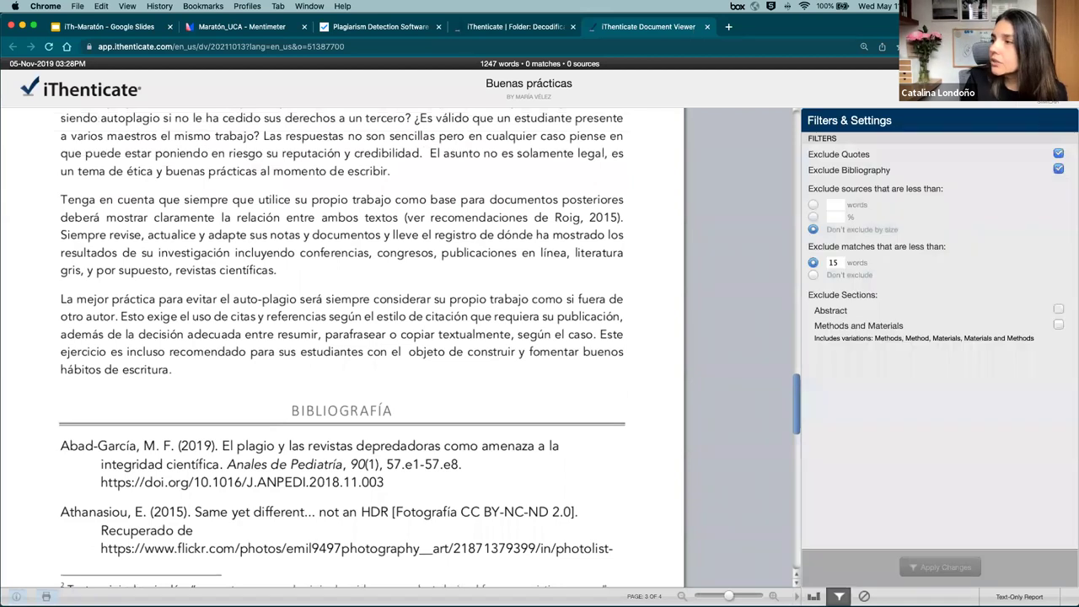
pyautogui.click(814, 275)
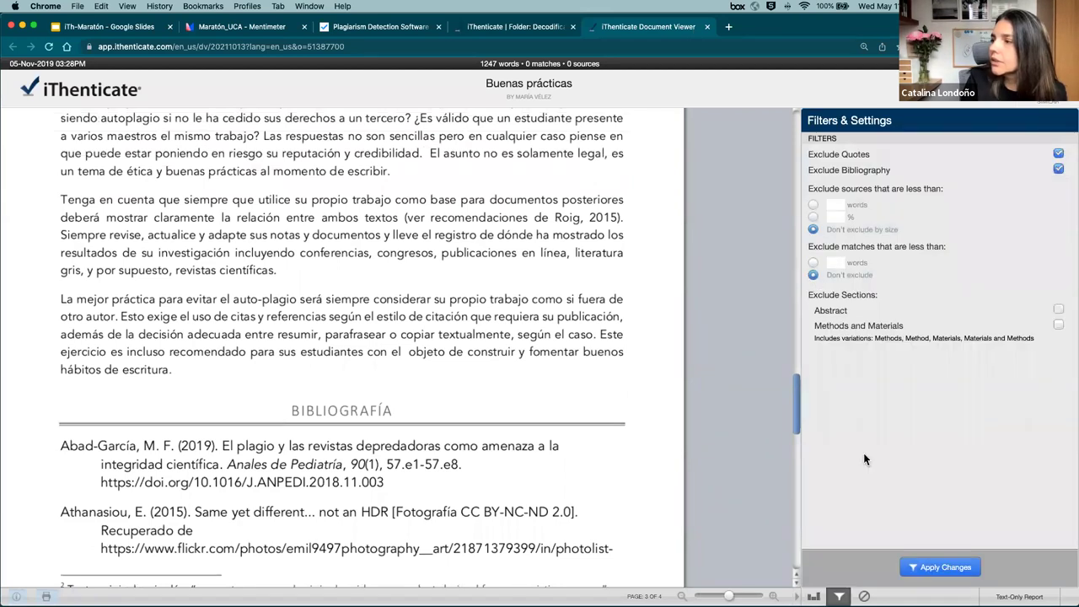
pyautogui.click(924, 568)
pyautogui.scroll(8, 472, 379)
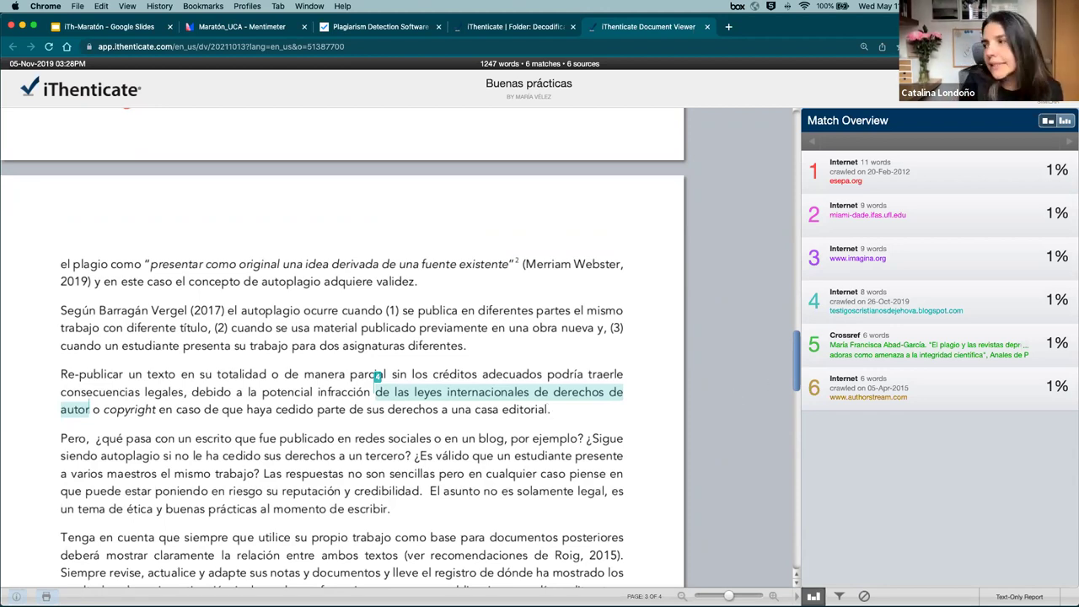
pyautogui.click(839, 596)
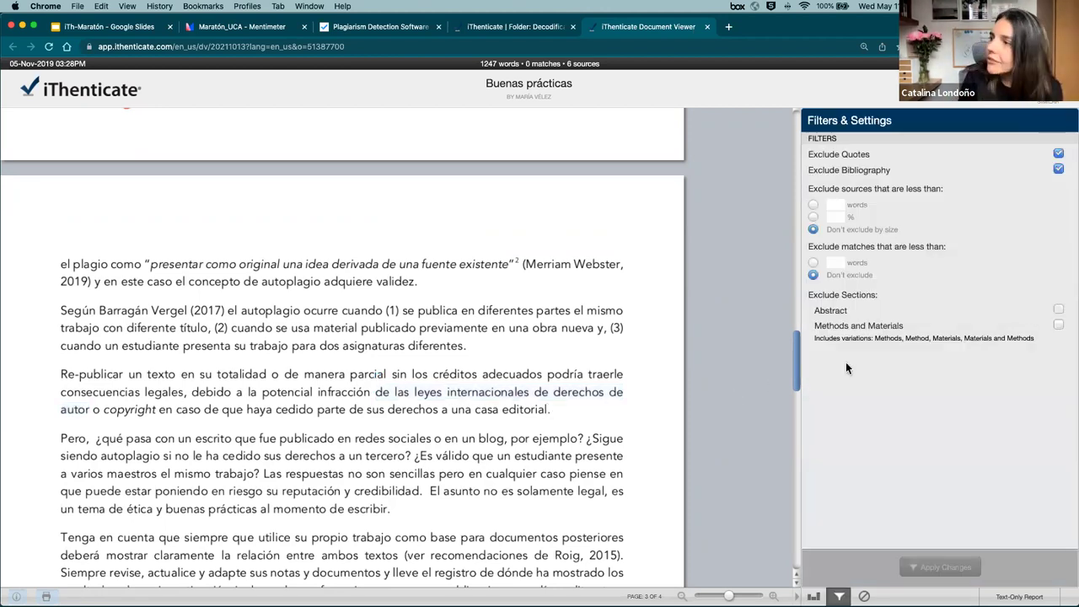
pyautogui.click(832, 263)
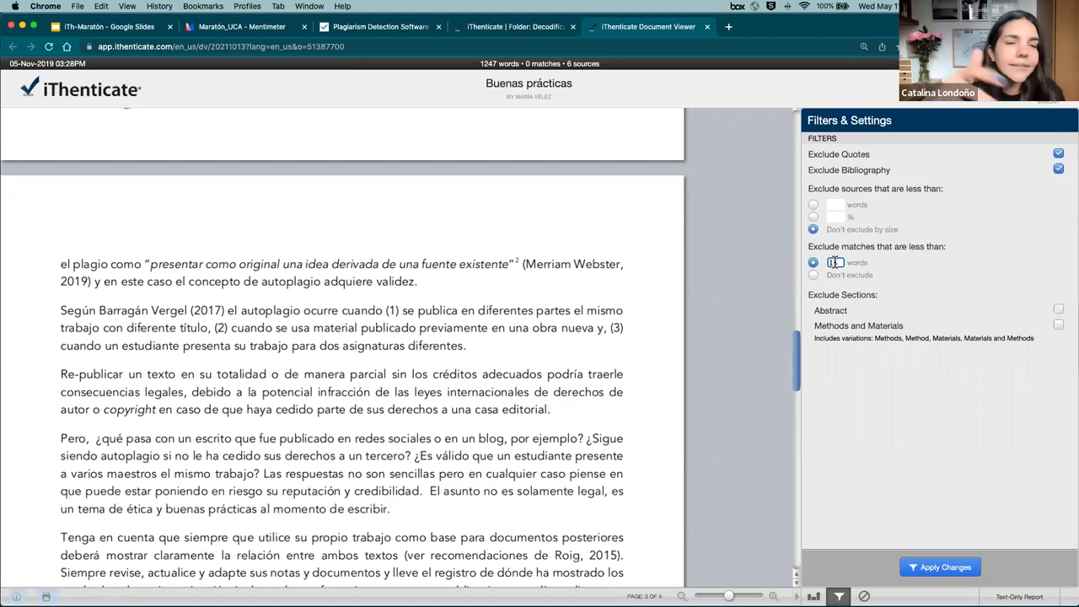
pyautogui.write('5')
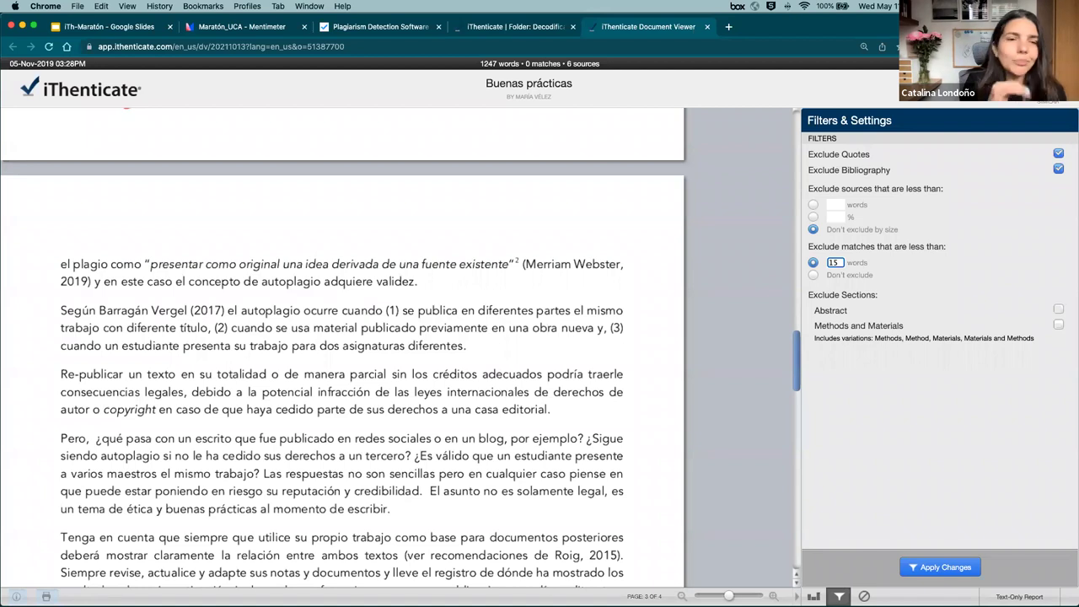
pyautogui.click(936, 572)
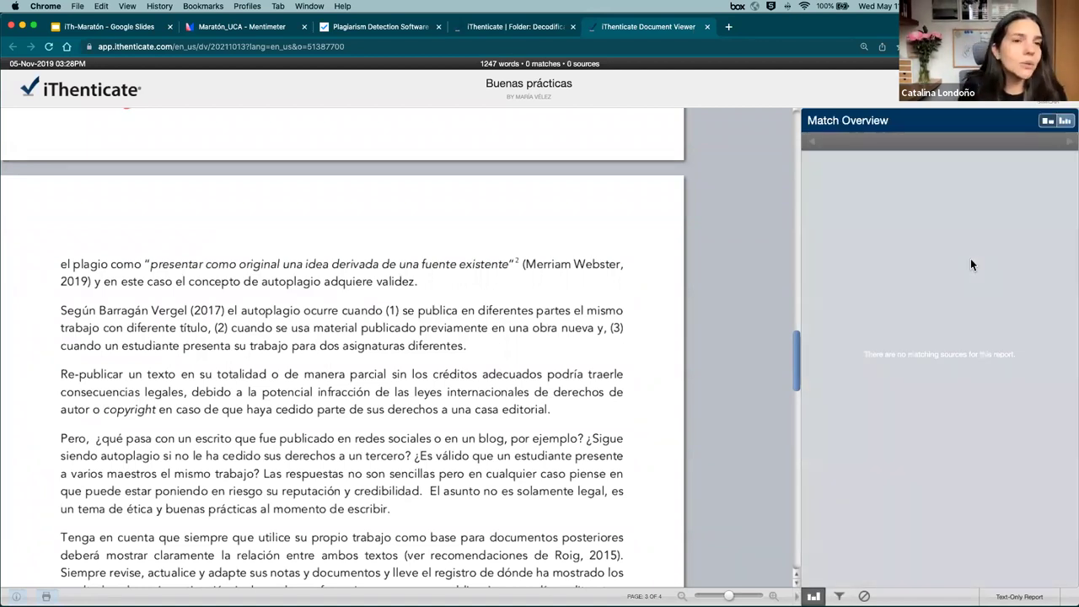